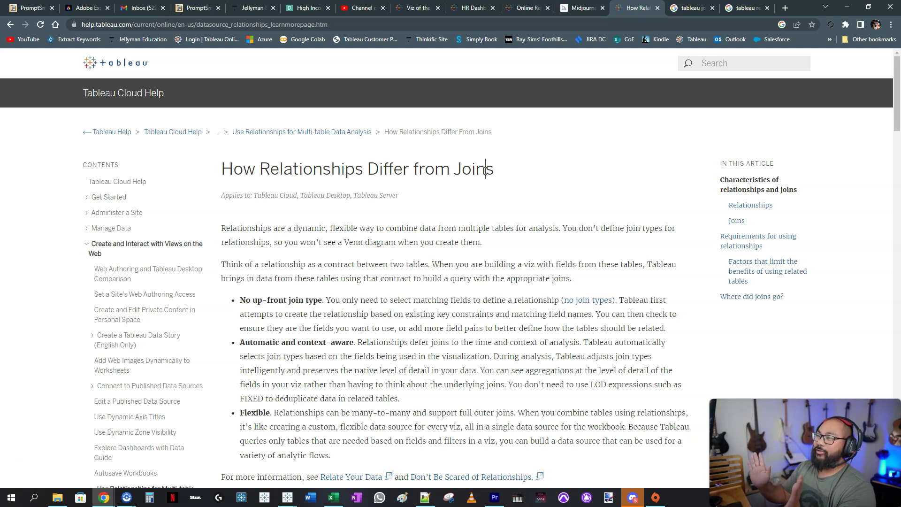
Switch to the 'tableau joins' image results and preview the 'Relationships: Data modeling in Tableau' image.
scroll(372, 332, "down", 5)
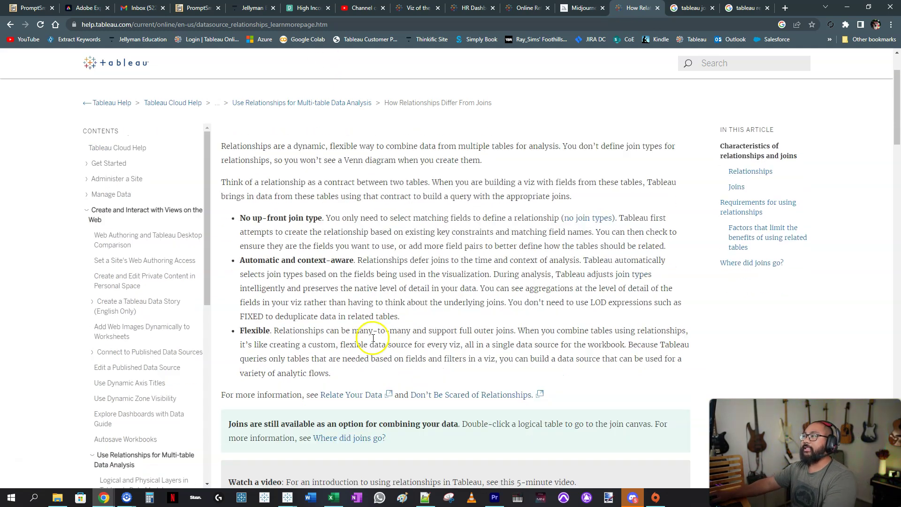
scroll(451, 267, "up", 4)
scroll(451, 268, "down", 4)
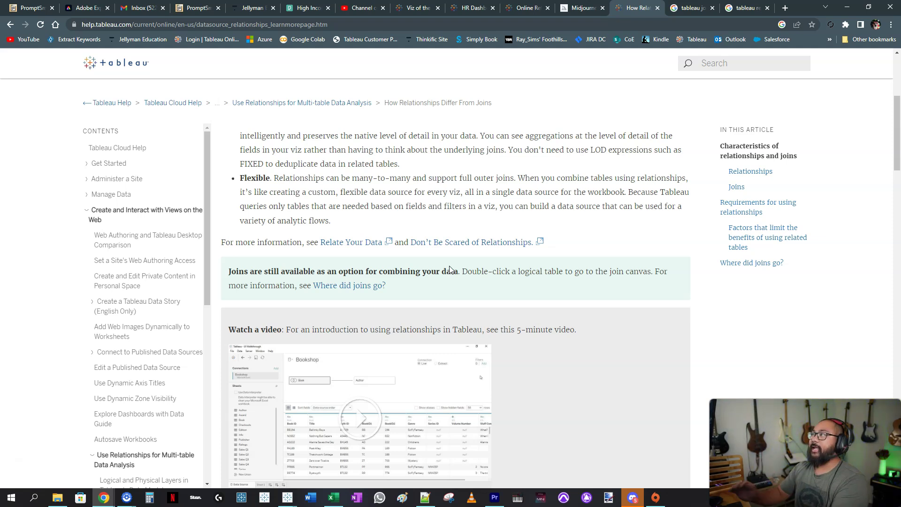
mouse_move(709, 5)
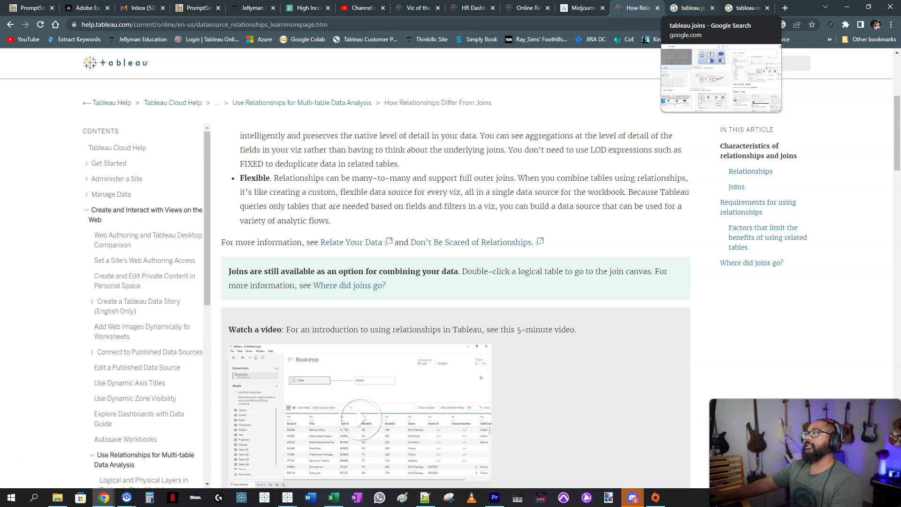
left_click(690, 8)
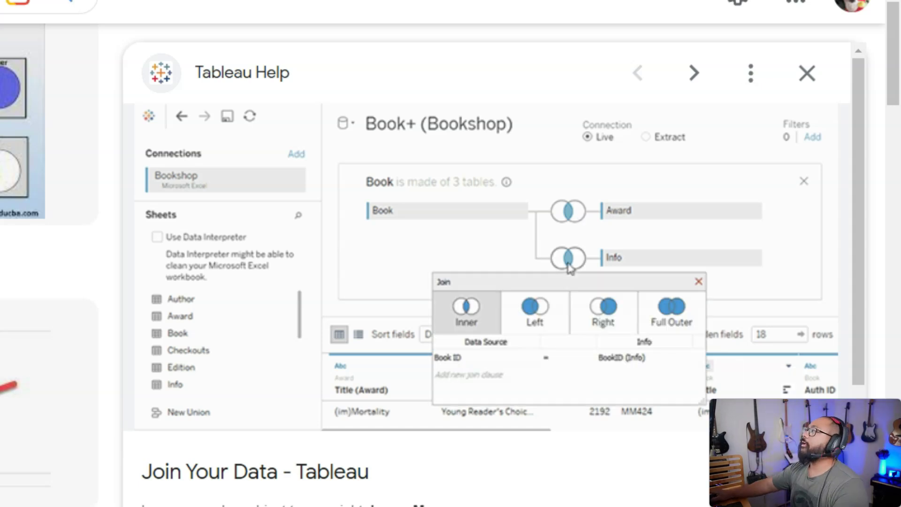
key("Right")
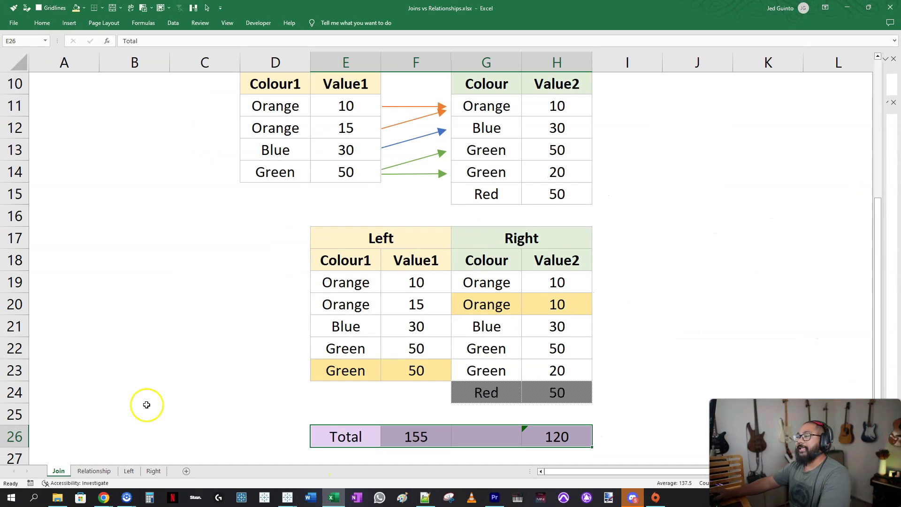
Insert blank rows at row 9 beneath the Left and Right tables.
scroll(185, 358, "up", 3)
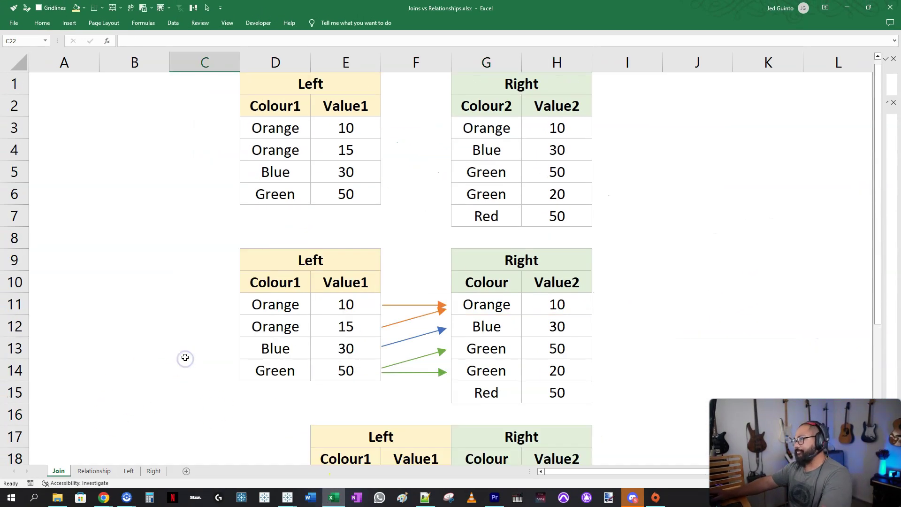
left_click_drag(733, 197, 690, 201)
left_click_drag(276, 84, 561, 223)
left_click(474, 252)
key("shift+space")
key("ctrl+shift+equal")
key("ctrl+shift+equal")
key("ctrl+shift+equal")
key("ctrl+shift+equal")
key("ctrl+shift+equal")
key("ctrl+shift+equal")
key("ctrl+shift+equal")
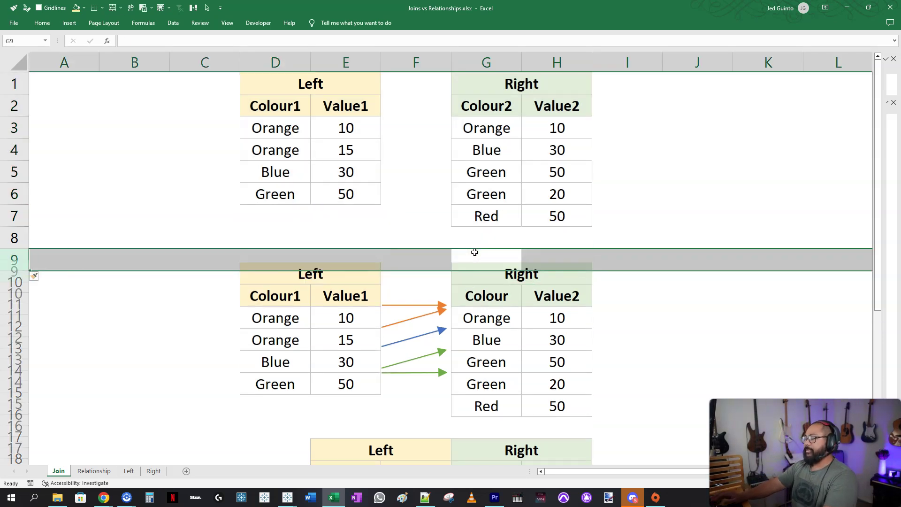
key("ctrl+shift+equal")
key("ctrl+shift+equal")
key("ctrl+shift+equal")
key("ctrl+shift+equal")
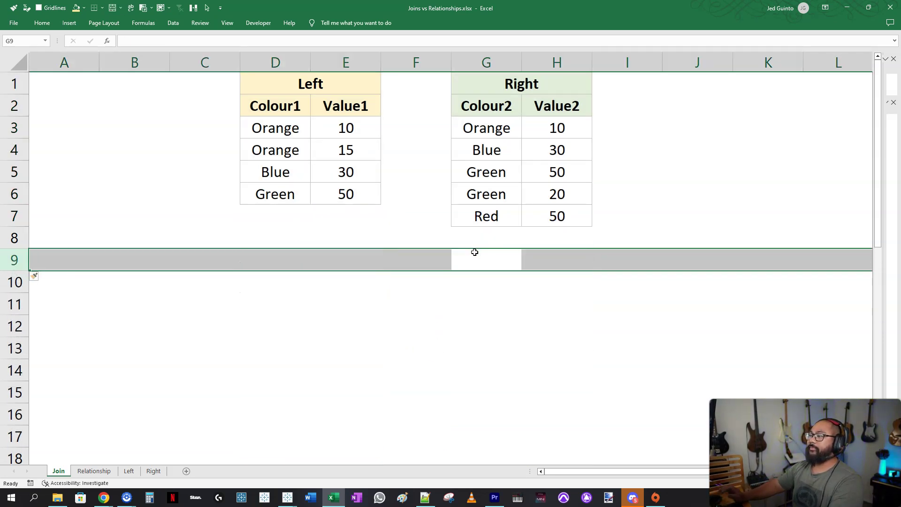
left_click(456, 317)
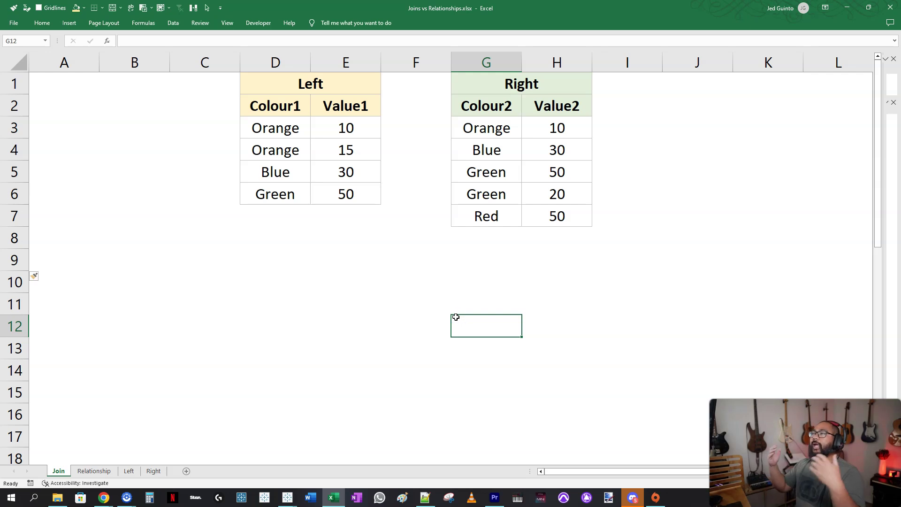
Highlight the two Orange rows, the Blue row and the Green row of the Left table.
scroll(422, 300, "up", 2)
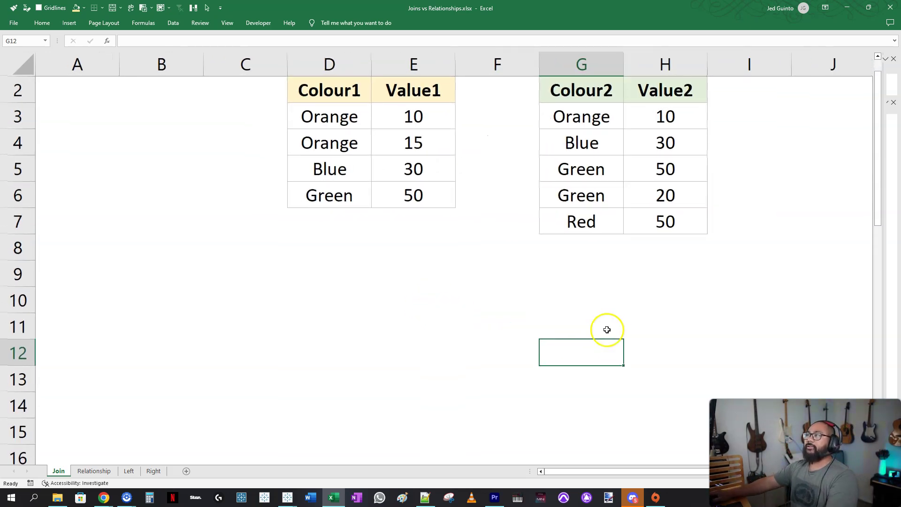
left_click_drag(576, 471, 611, 470)
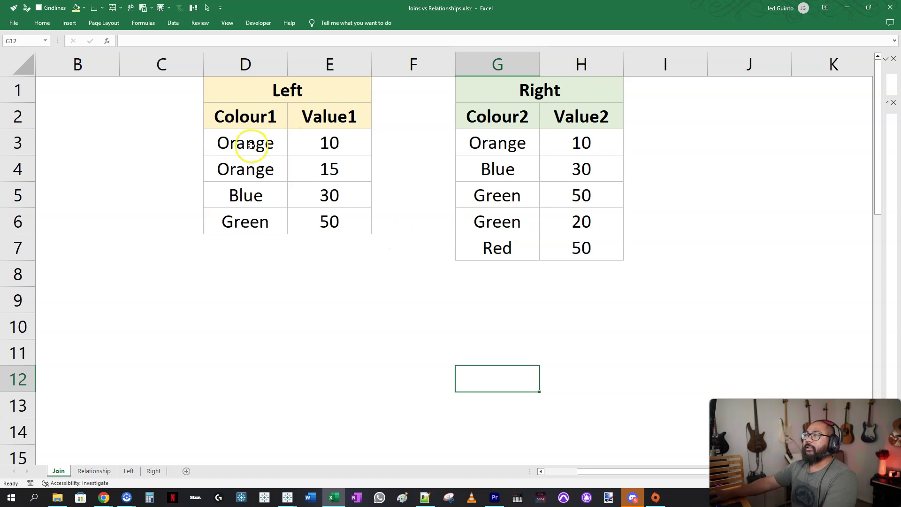
left_click_drag(255, 139, 320, 166)
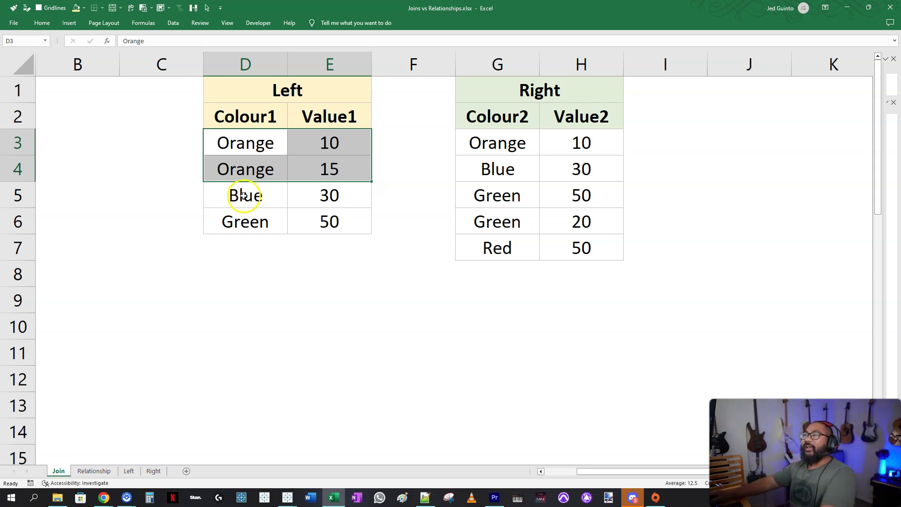
left_click_drag(257, 196, 297, 197)
left_click_drag(257, 222, 316, 221)
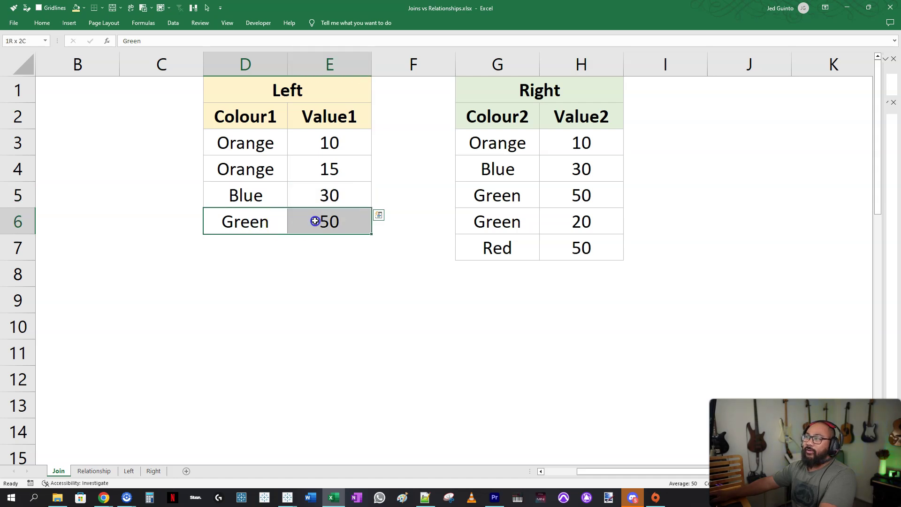
left_click(350, 299)
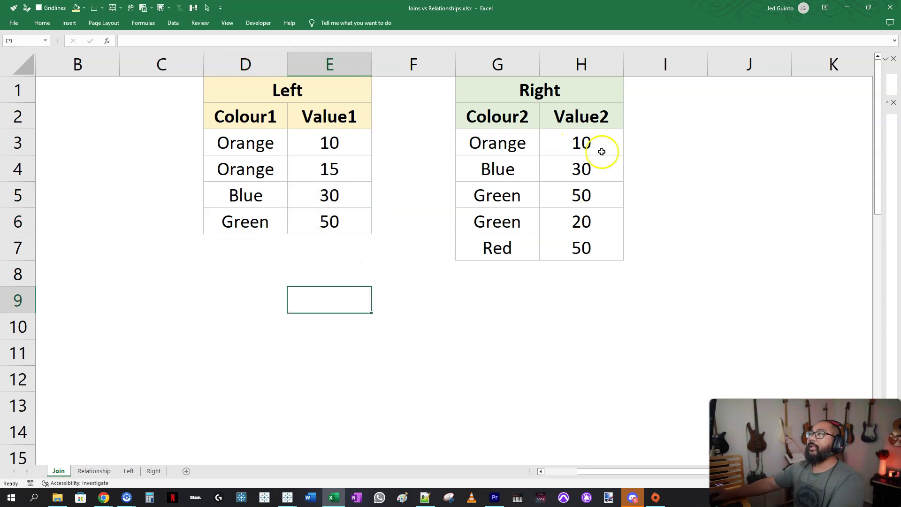
Highlight the Orange, Blue, two Green and Red rows of the Right table.
left_click_drag(510, 144, 585, 143)
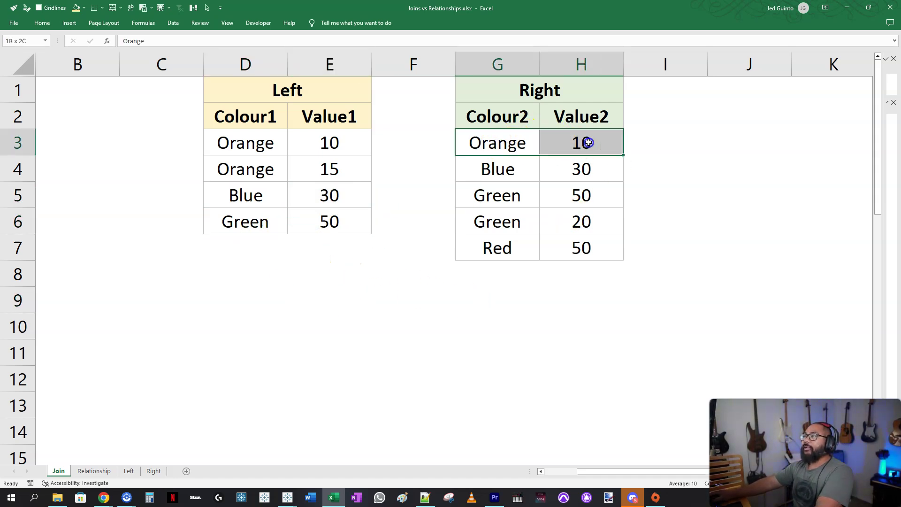
left_click_drag(527, 169, 569, 169)
left_click_drag(509, 196, 547, 193)
left_click_drag(509, 222, 584, 221)
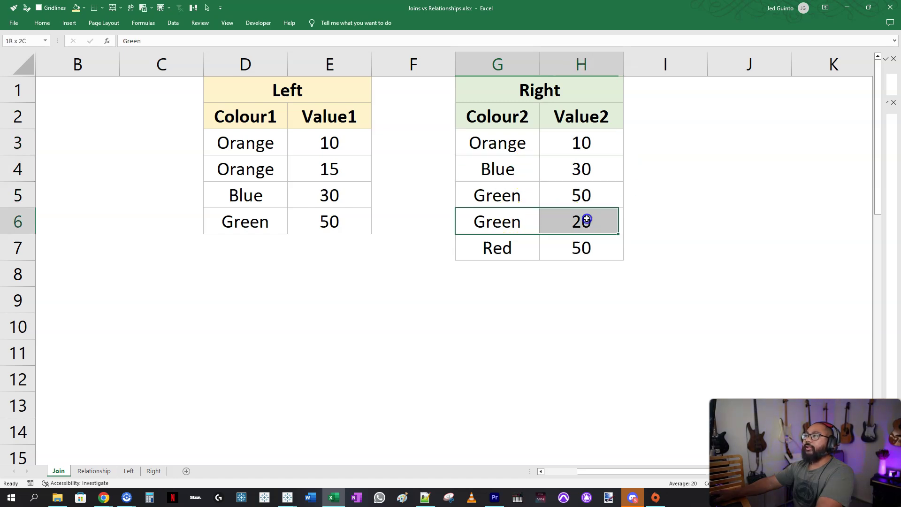
left_click_drag(519, 251, 578, 252)
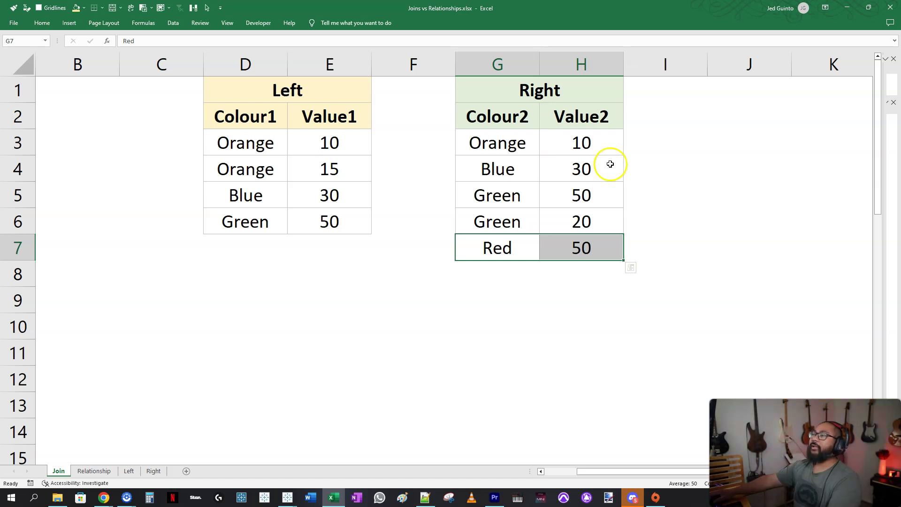
scroll(488, 290, "down", 1)
scroll(508, 278, "down", 1)
scroll(469, 285, "down", 1)
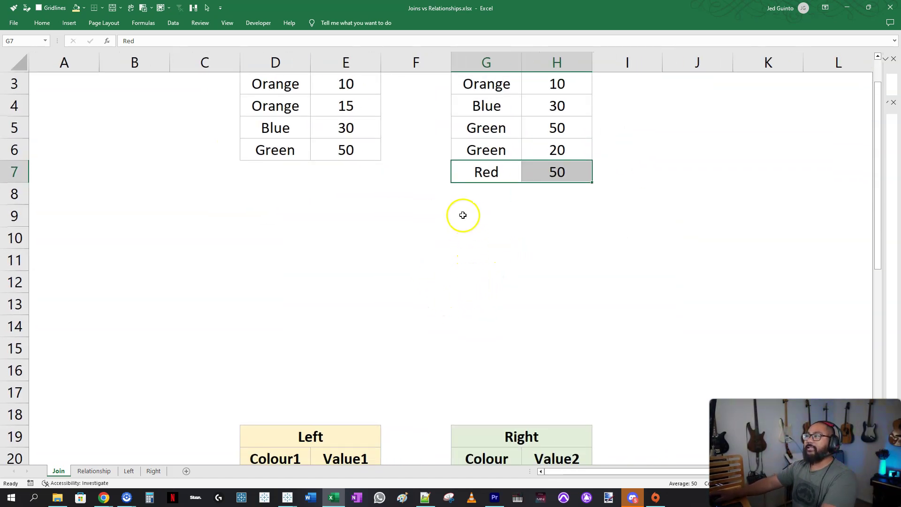
left_click_drag(470, 195, 485, 396)
key("shift+space")
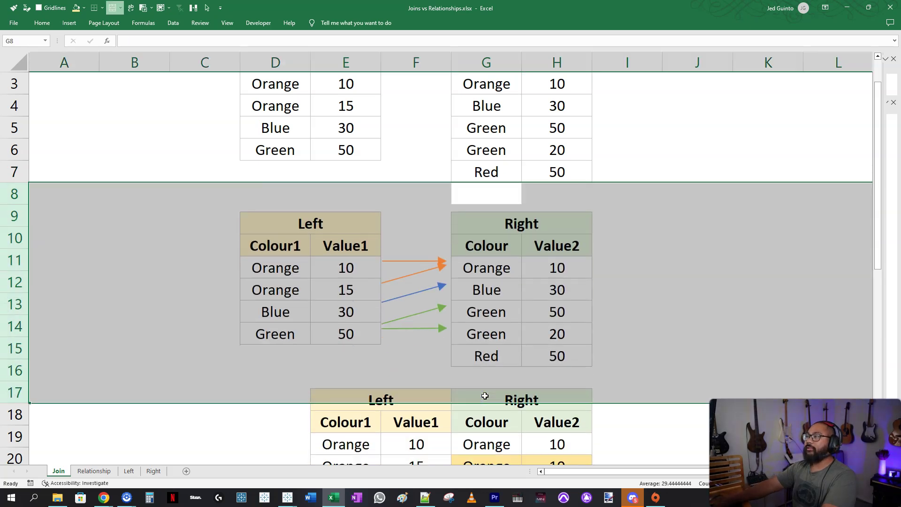
scroll(498, 221, "up", 1)
left_click(627, 295)
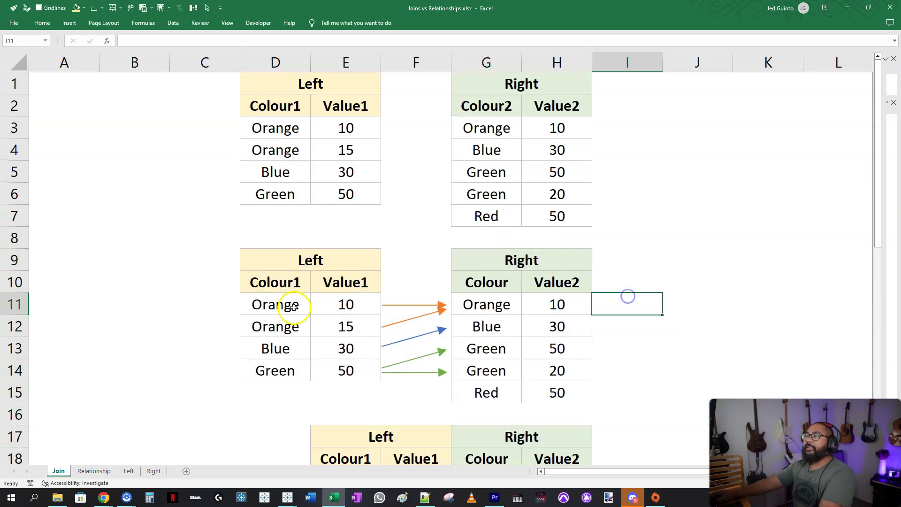
left_click_drag(273, 307, 316, 305)
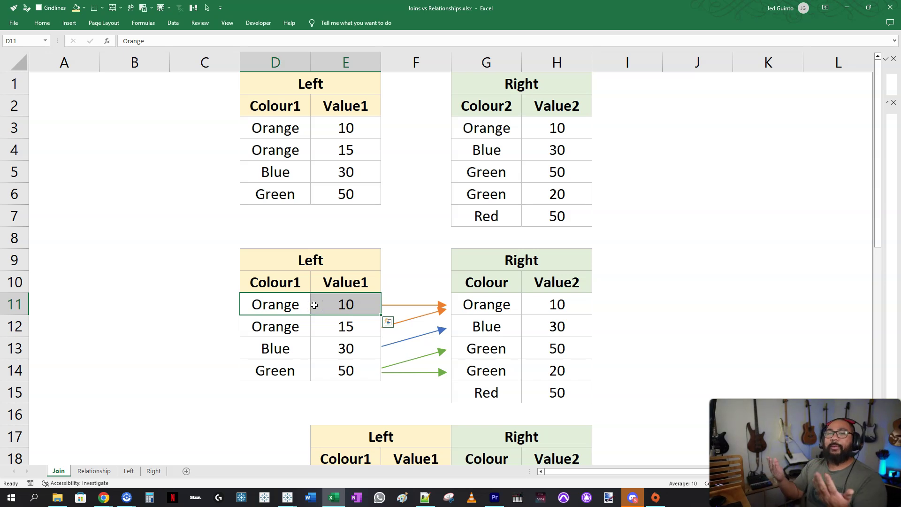
left_click(276, 304)
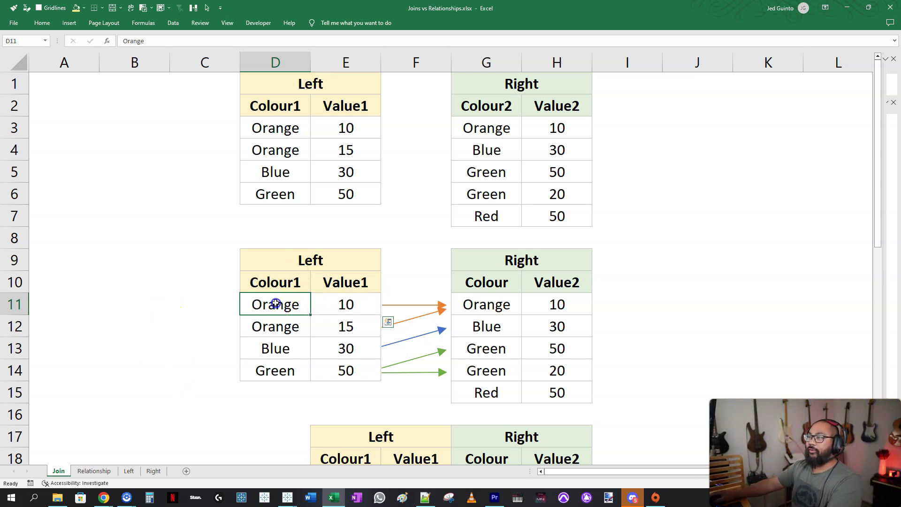
left_click_drag(299, 306, 460, 305)
key("Escape")
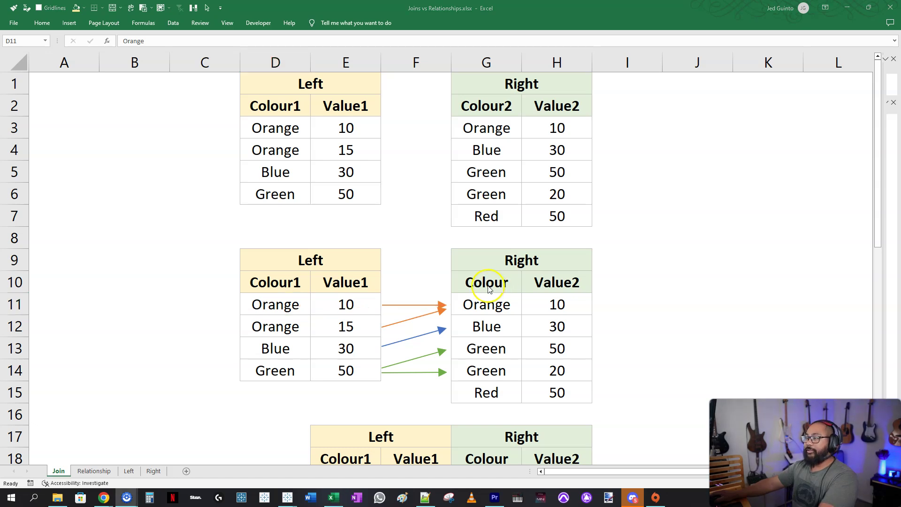
scroll(493, 282, "down", 3)
scroll(657, 211, "up", 1)
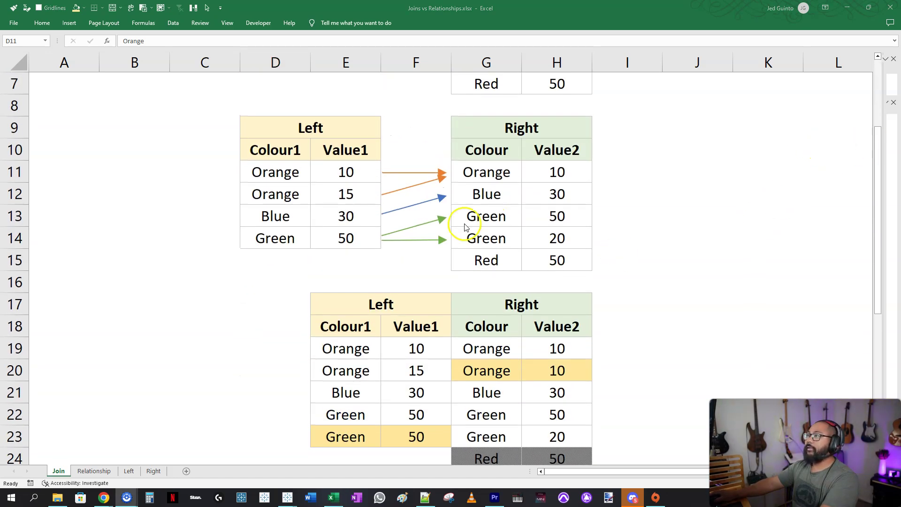
left_click_drag(300, 172, 362, 176)
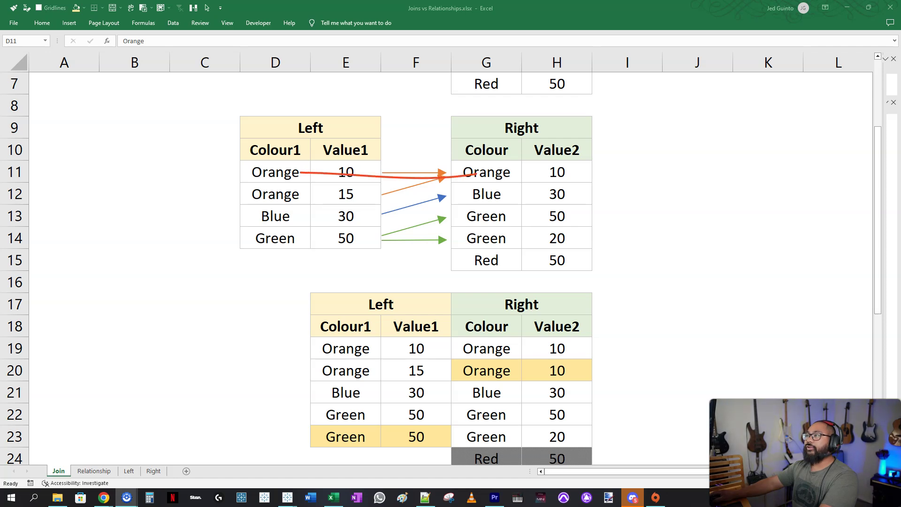
mouse_move(248, 346)
left_mouse_down()
mouse_move(300, 343)
mouse_move(293, 349)
left_mouse_up()
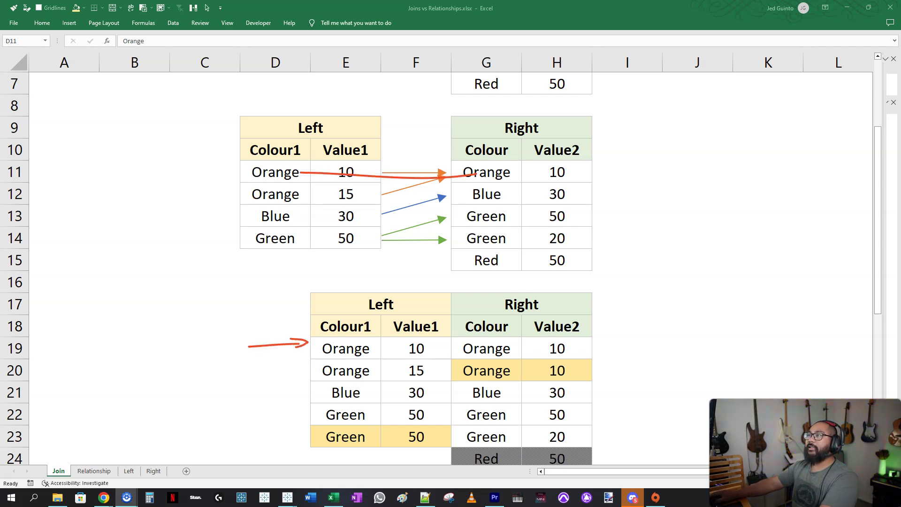
left_click_drag(273, 198, 477, 170)
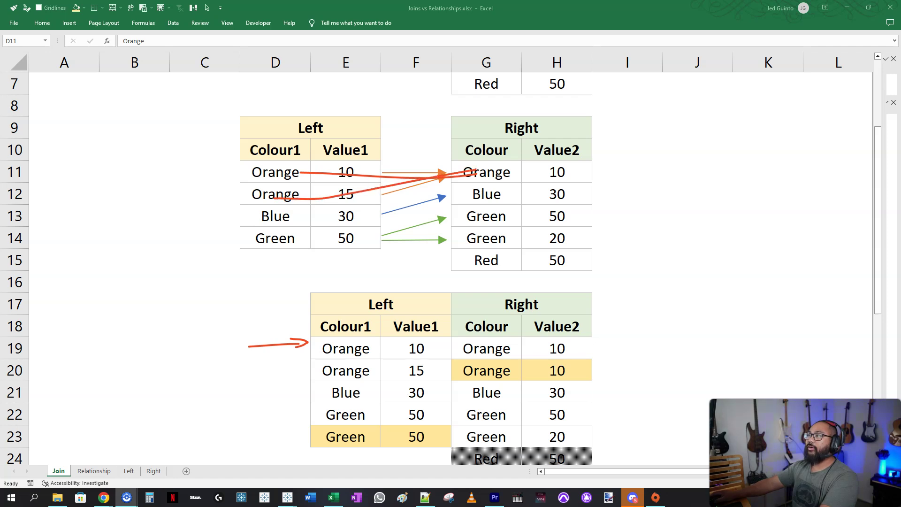
left_click_drag(255, 371, 306, 364)
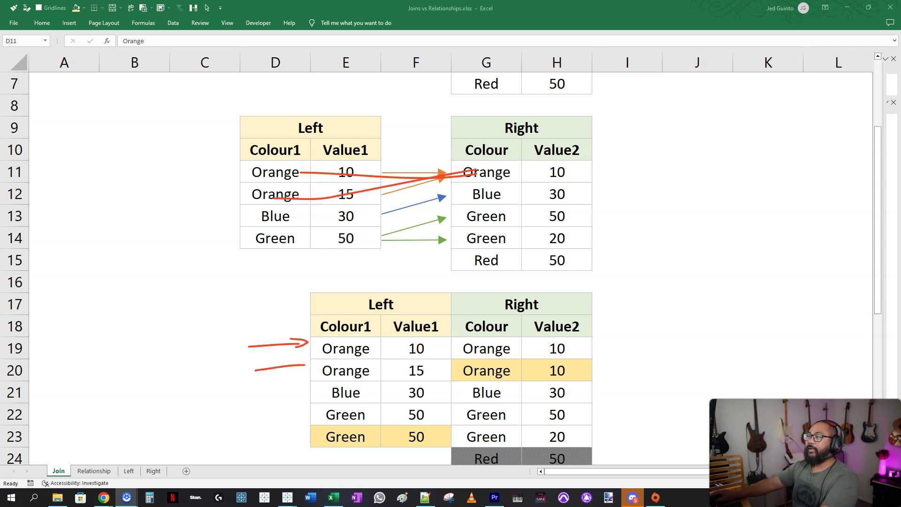
mouse_move(595, 358)
left_mouse_down()
mouse_move(461, 362)
mouse_move(510, 378)
mouse_move(593, 371)
mouse_move(594, 361)
left_mouse_up()
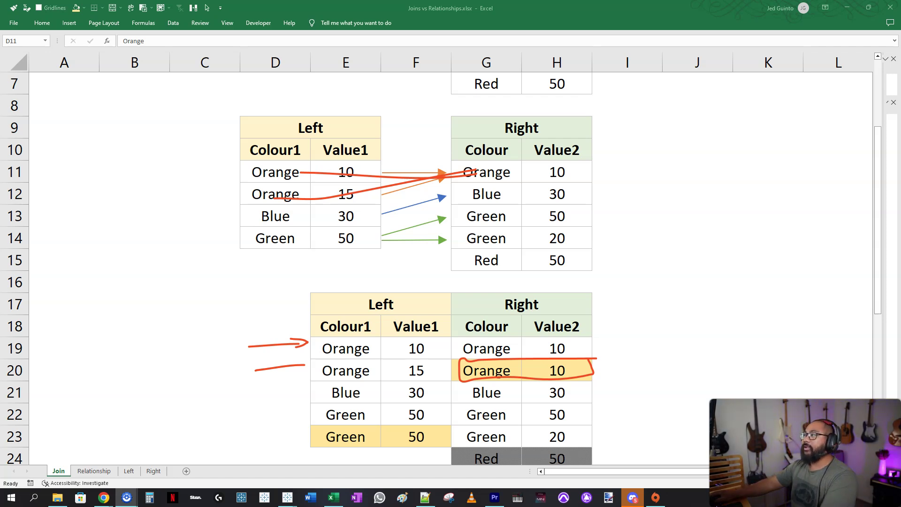
key("Escape")
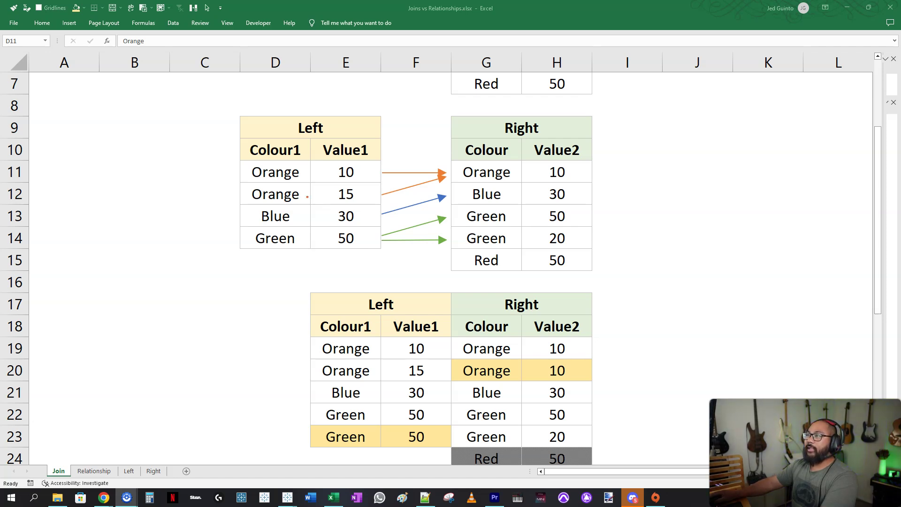
left_click_drag(306, 196, 460, 167)
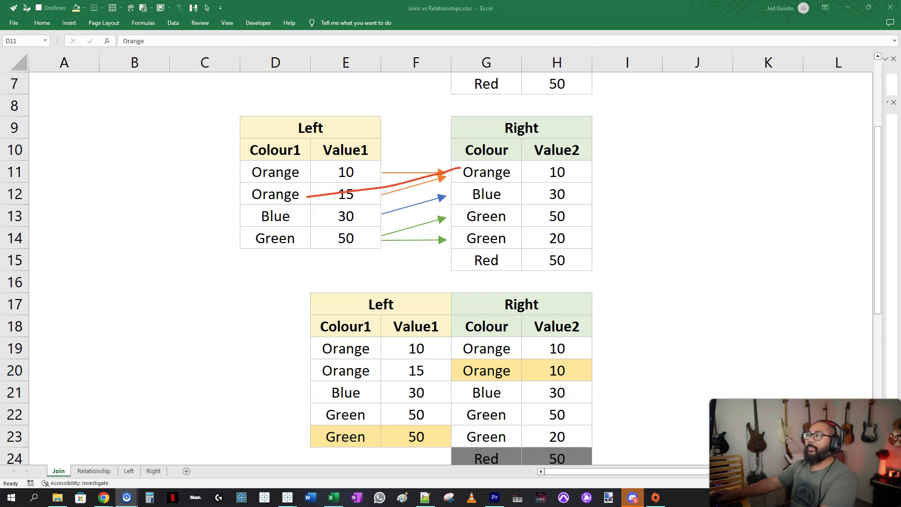
key("Escape")
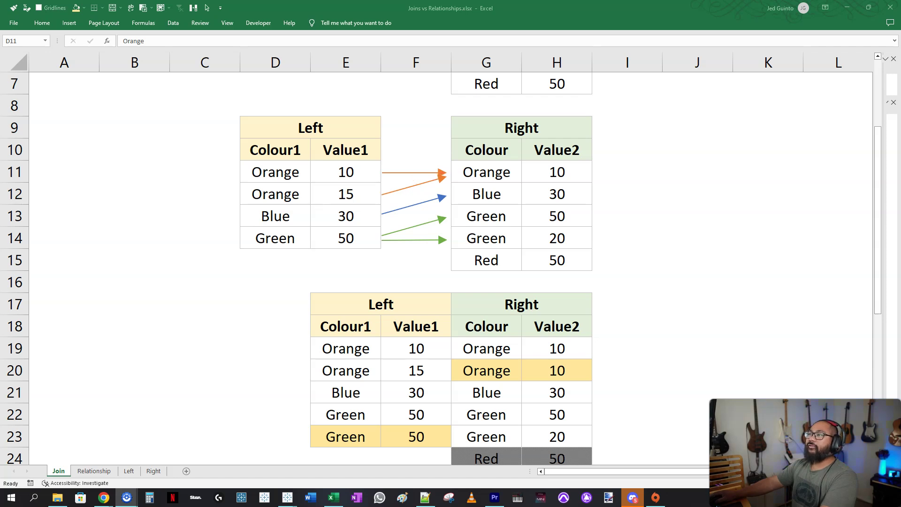
left_click_drag(296, 217, 471, 191)
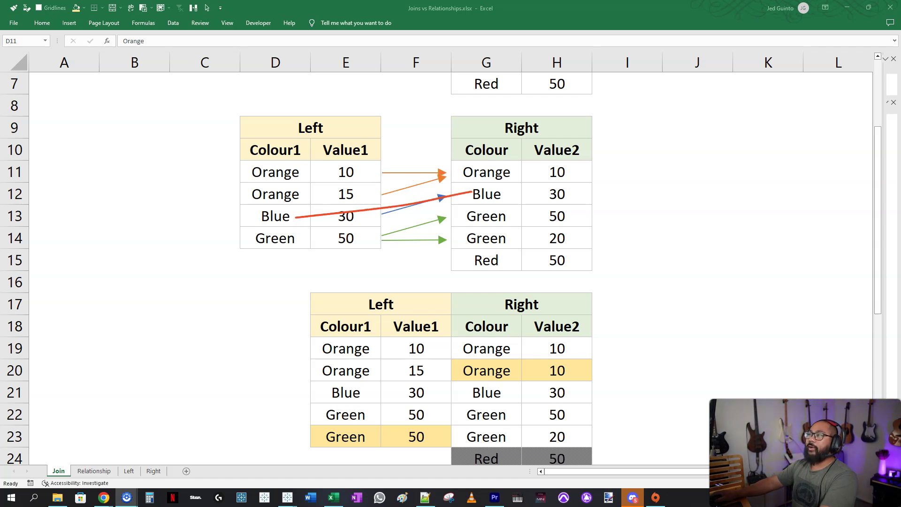
left_click_drag(248, 393, 310, 386)
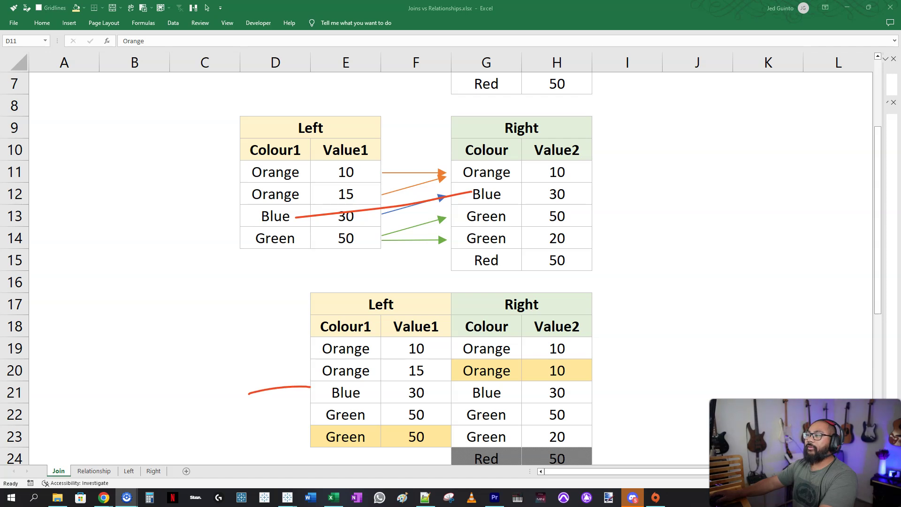
left_click_drag(197, 241, 243, 240)
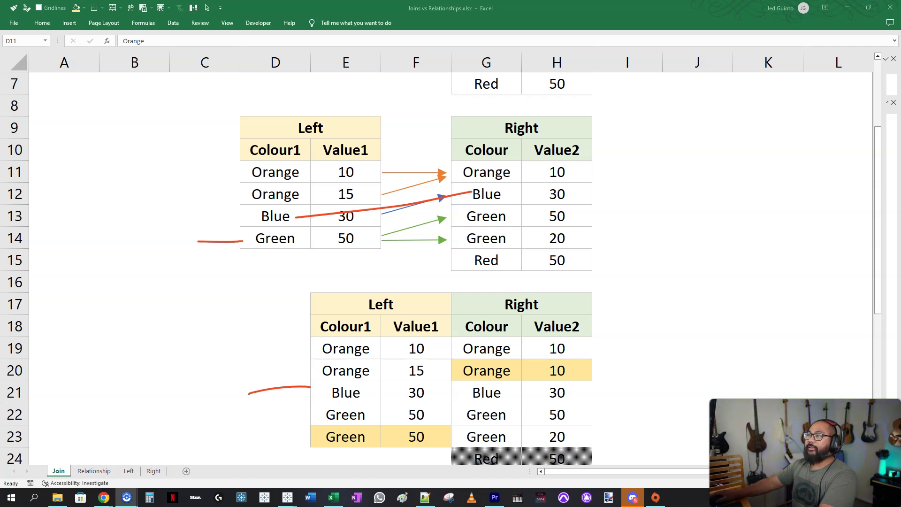
mouse_move(460, 205)
left_mouse_down()
mouse_move(519, 206)
mouse_move(510, 253)
mouse_move(447, 222)
mouse_move(448, 198)
left_mouse_up()
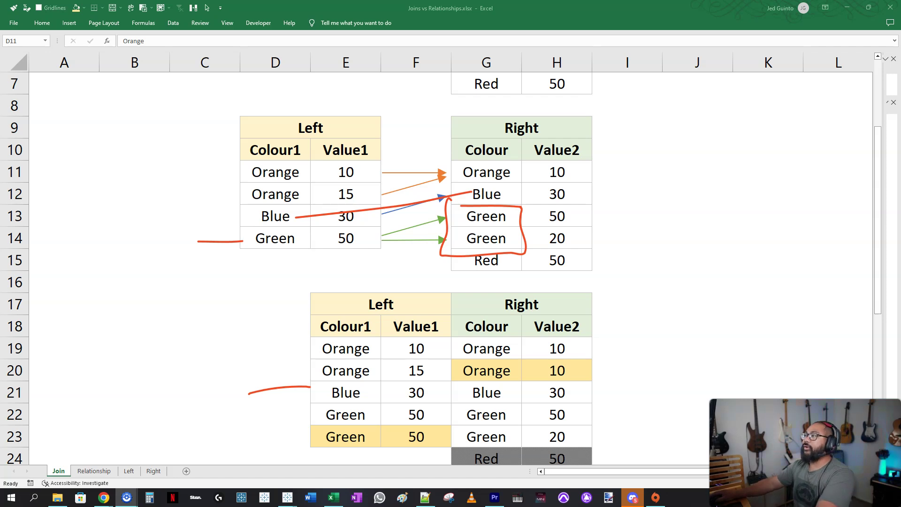
key("e")
left_click_drag(298, 242, 460, 212)
left_click_drag(225, 416, 298, 410)
left_click_drag(298, 242, 460, 238)
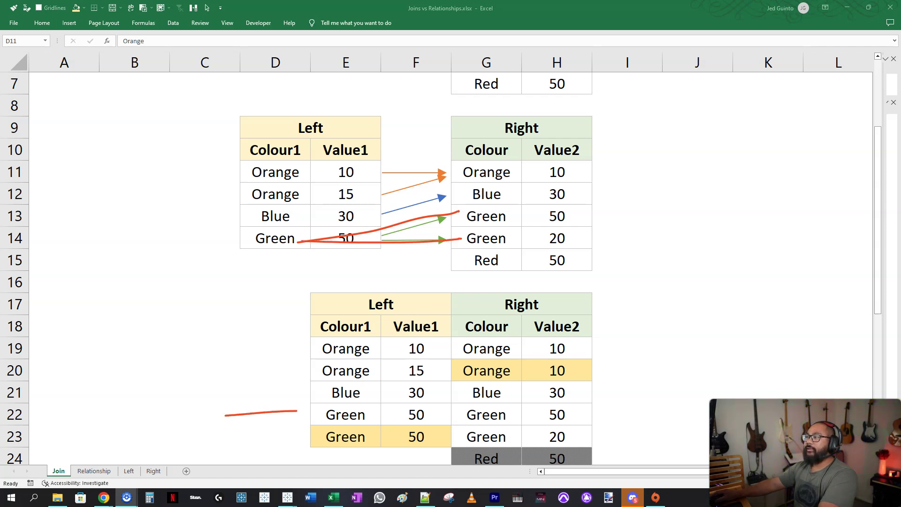
left_click_drag(241, 442, 290, 440)
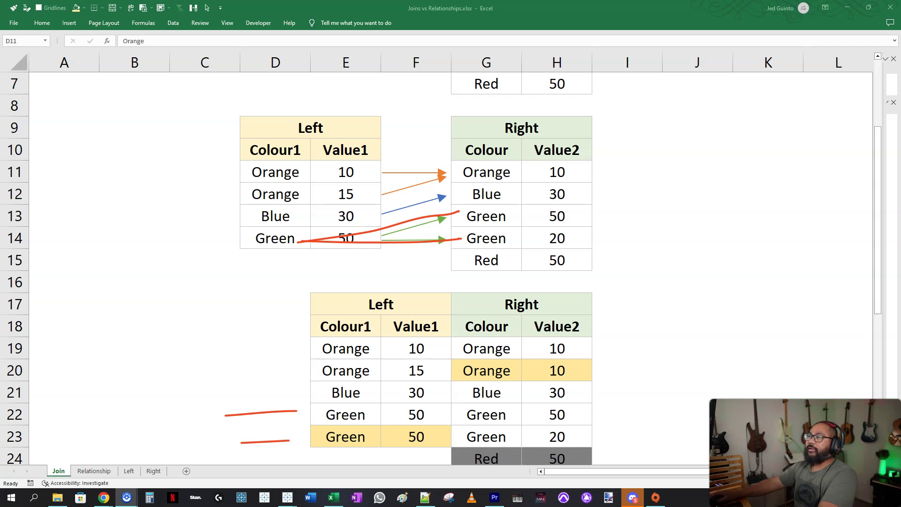
key("e")
left_click_drag(355, 227, 368, 230)
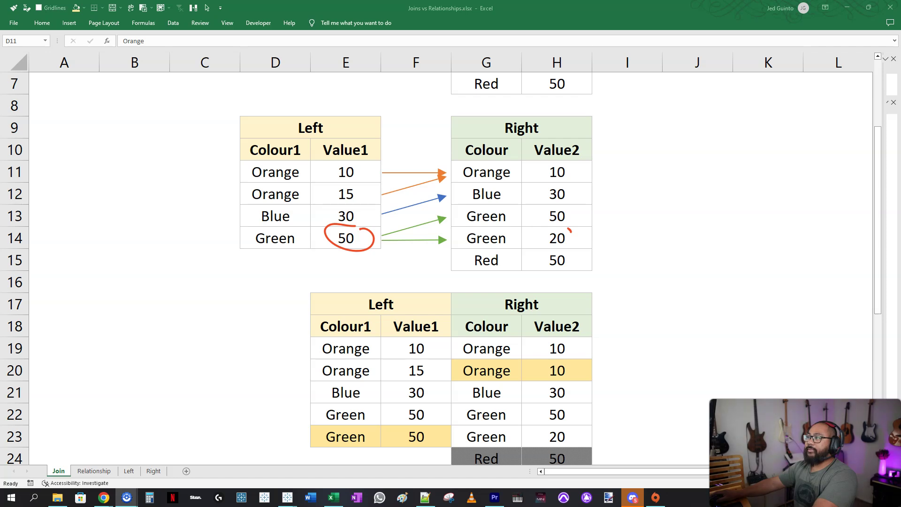
mouse_move(570, 229)
left_mouse_down()
mouse_move(554, 228)
mouse_move(568, 202)
left_mouse_up()
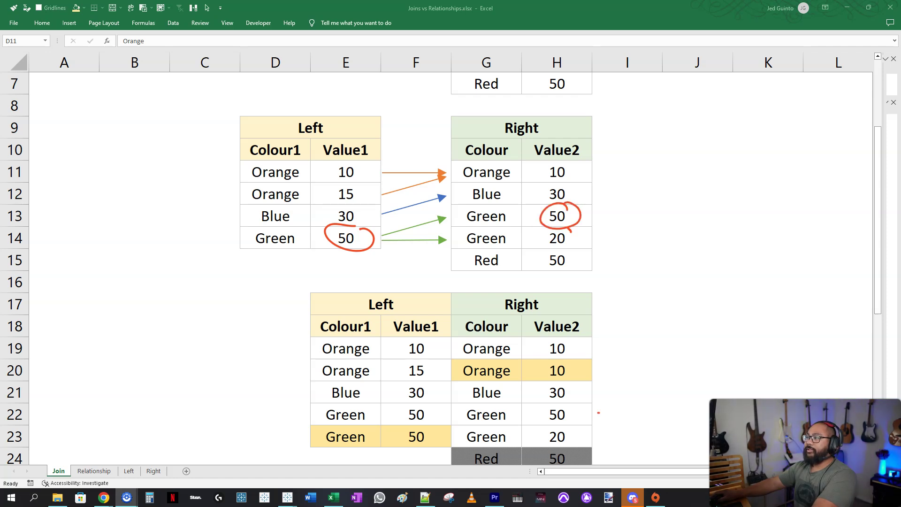
left_click_drag(598, 412, 625, 412)
left_click_drag(426, 411, 452, 414)
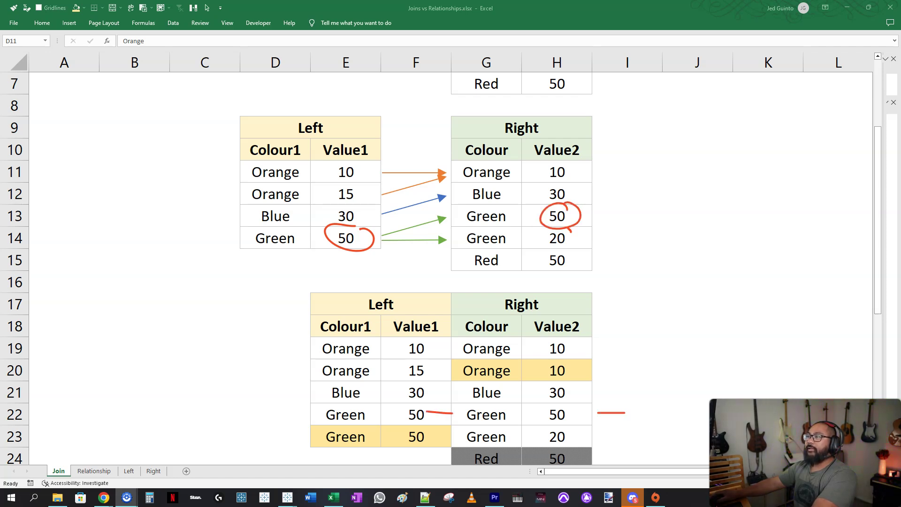
key("Escape")
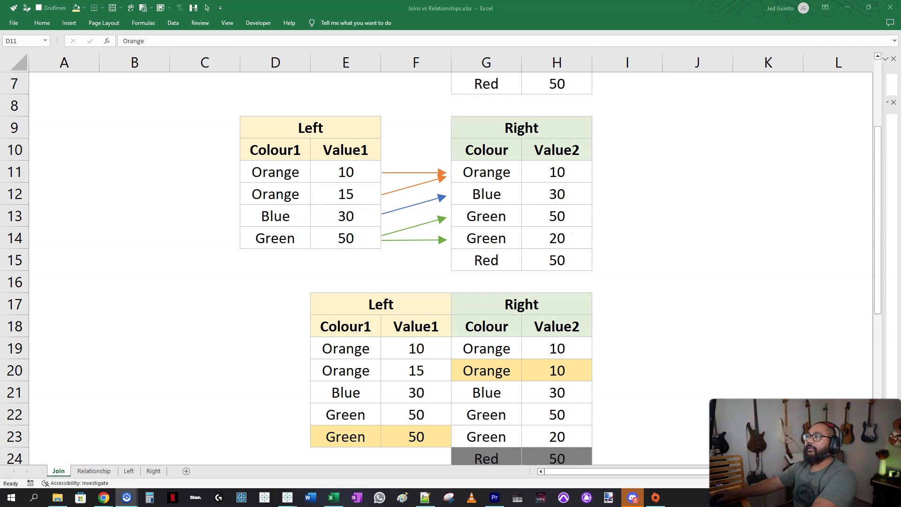
left_click_drag(362, 237, 373, 240)
left_click_drag(575, 237, 588, 239)
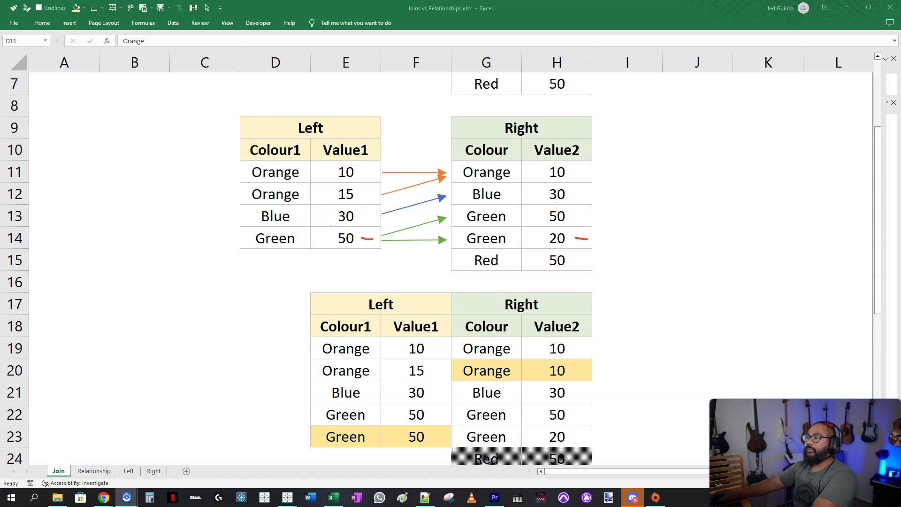
mouse_move(270, 433)
left_mouse_down()
mouse_move(303, 436)
mouse_move(292, 441)
left_mouse_up()
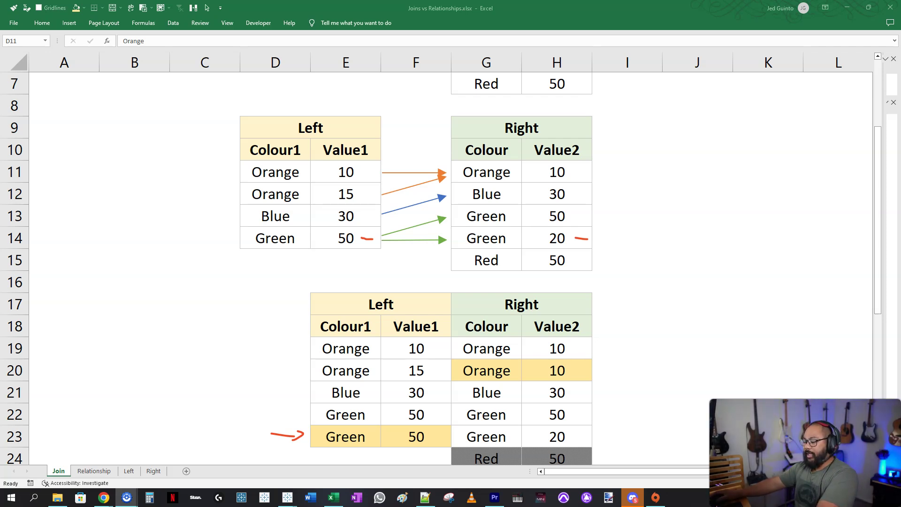
Compare the Value1 average of original E11:E14 (26.25) with the joined column (31).
key("Escape")
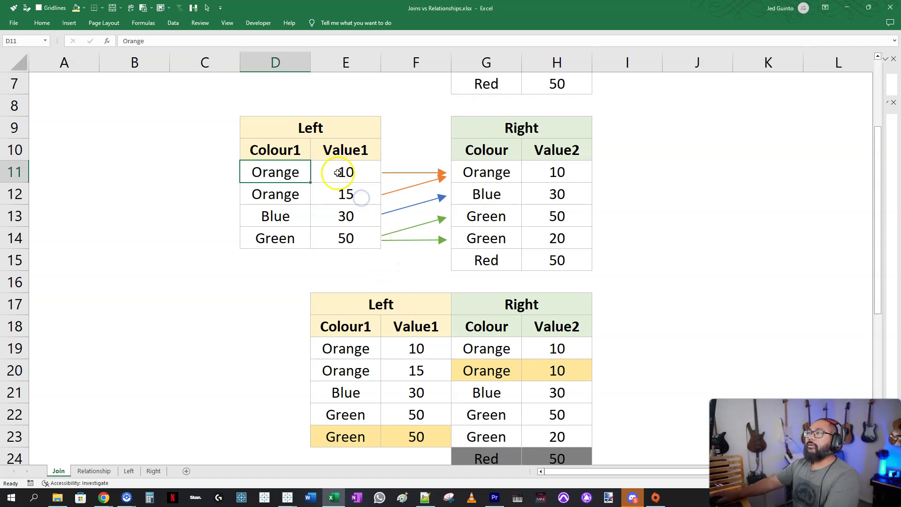
left_click_drag(338, 172, 342, 238)
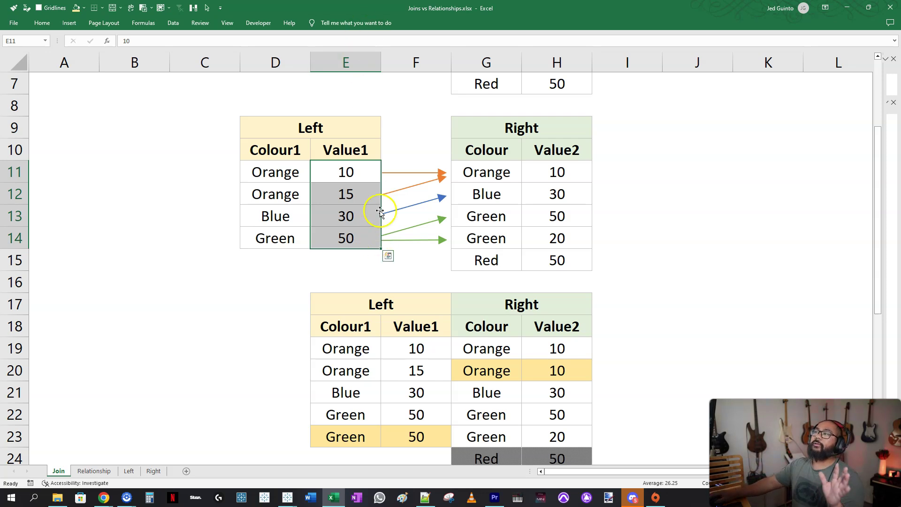
left_click_drag(351, 172, 346, 236)
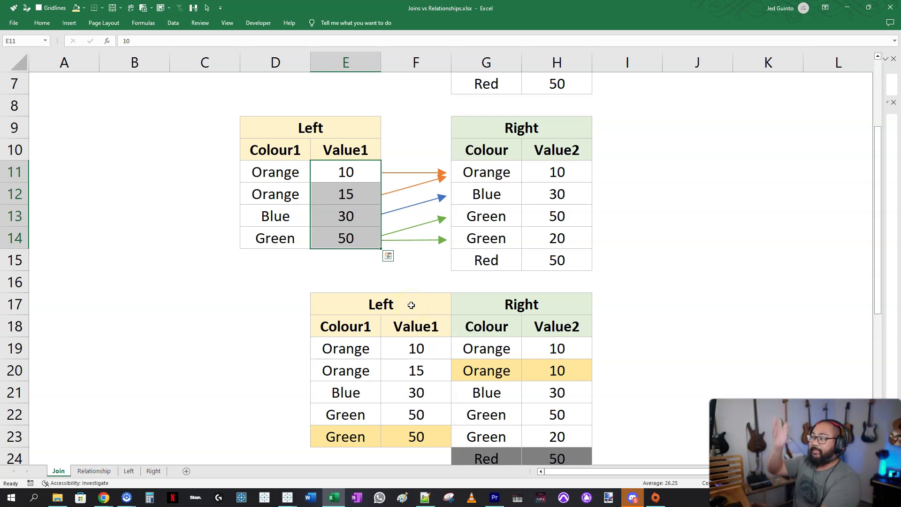
left_click_drag(412, 326, 417, 439)
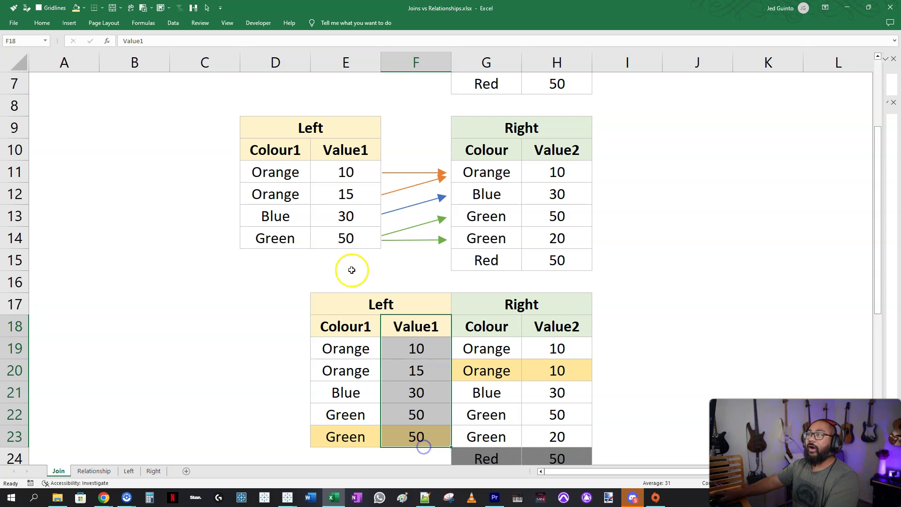
mouse_move(378, 151)
left_mouse_down()
mouse_move(304, 182)
mouse_move(380, 192)
mouse_move(366, 146)
left_mouse_up()
key("Escape")
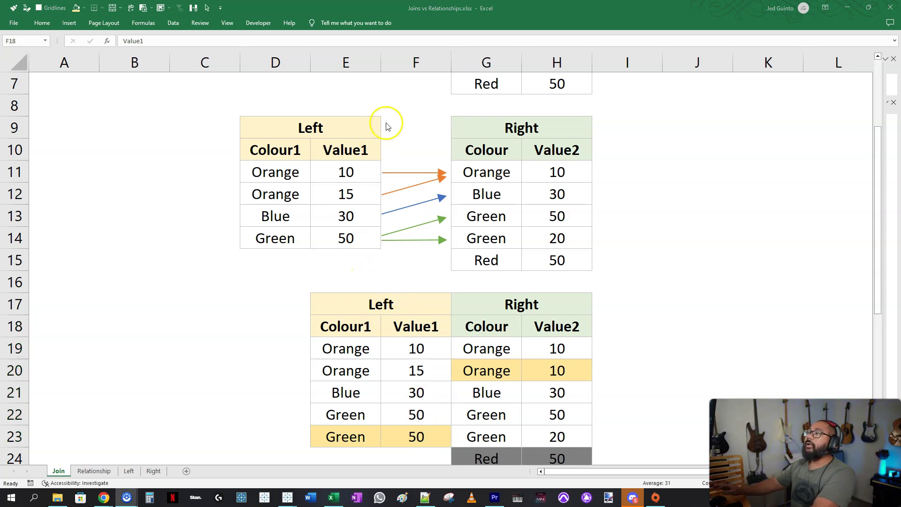
Check that the 155 Value1 total is =SUM(F19:F23) over the joined rows.
scroll(483, 328, "down", 2)
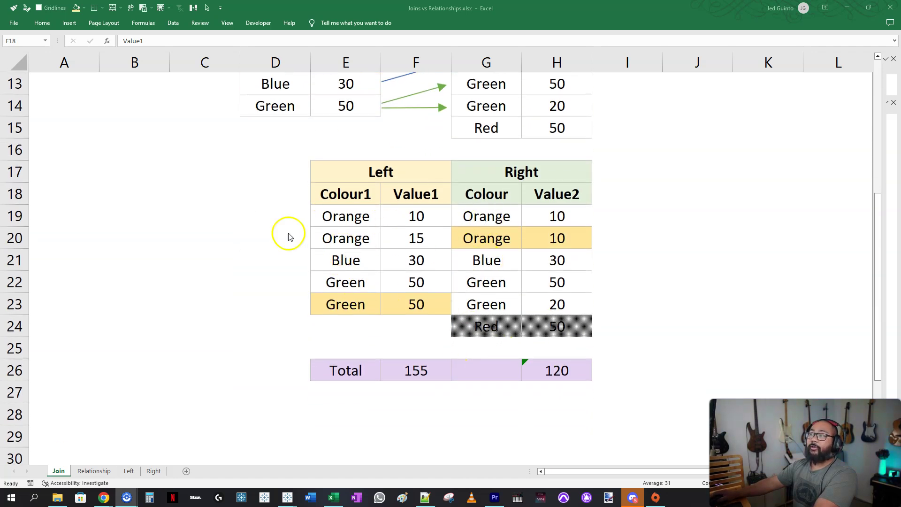
double_click(413, 370)
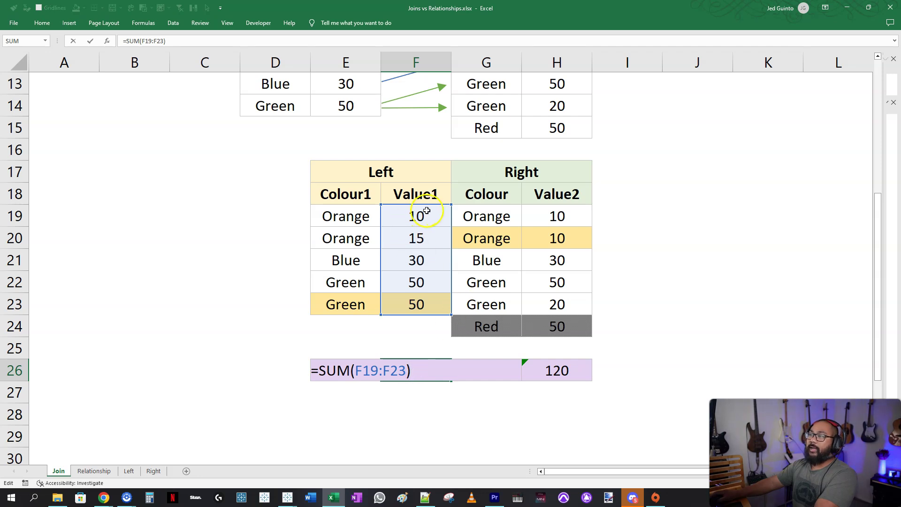
key("Escape")
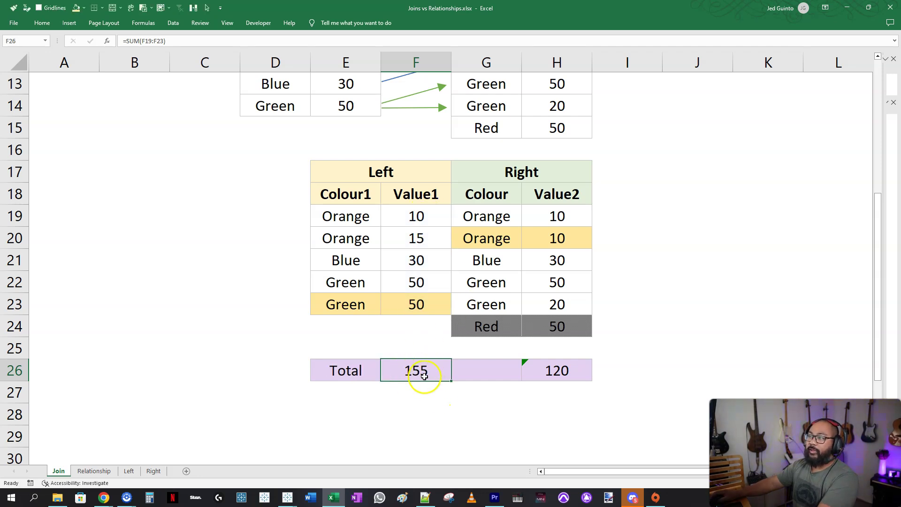
Contrast the four original Value1 numbers with the 155 Join total, drawing an arrow between them.
scroll(409, 370, "up", 2)
left_click_drag(347, 174, 356, 237)
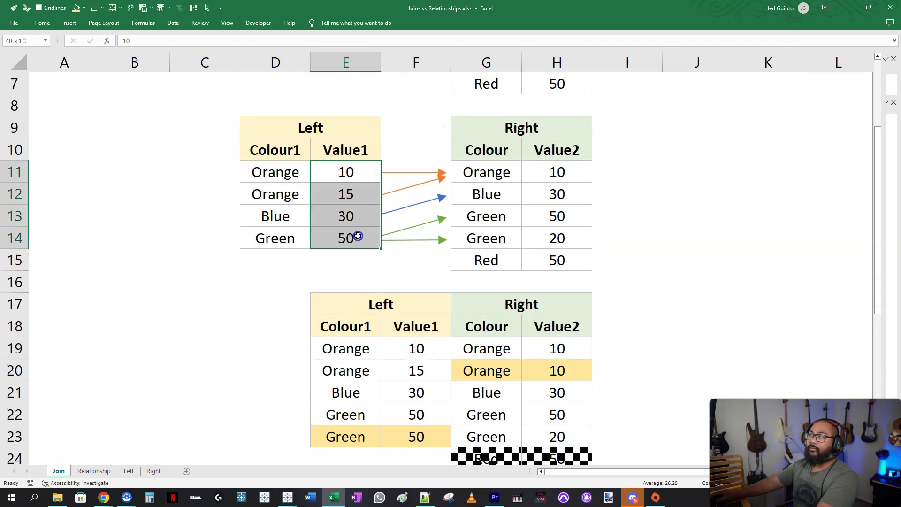
scroll(590, 261, "down", 1)
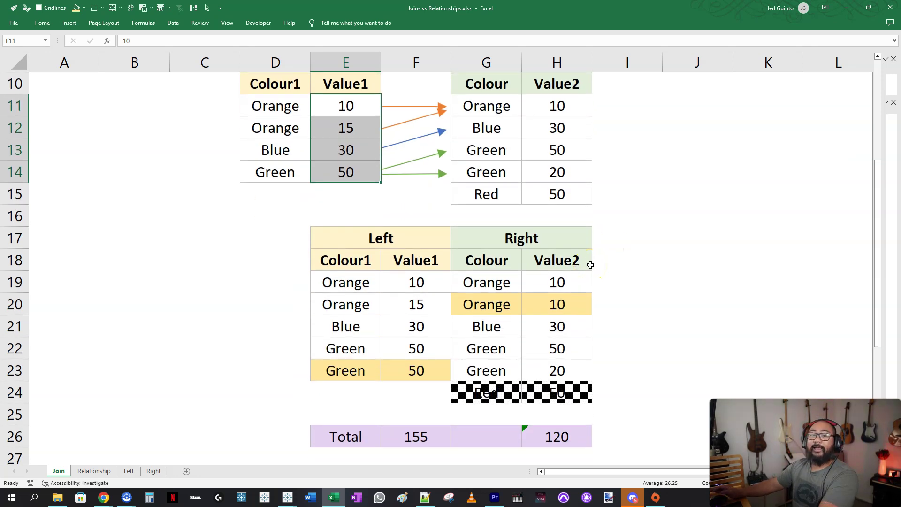
left_click(427, 438)
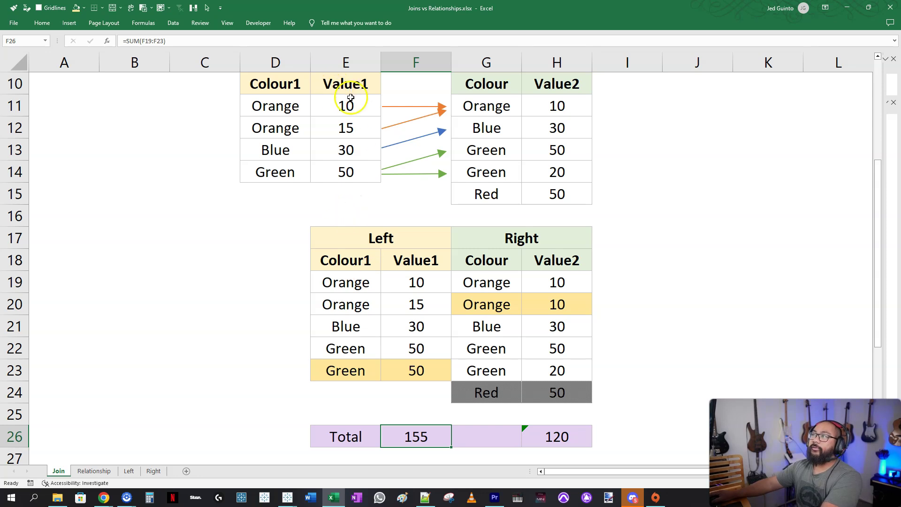
mouse_move(349, 103)
left_mouse_down()
mouse_move(364, 258)
mouse_move(399, 413)
left_mouse_up()
left_click_drag(377, 395, 399, 413)
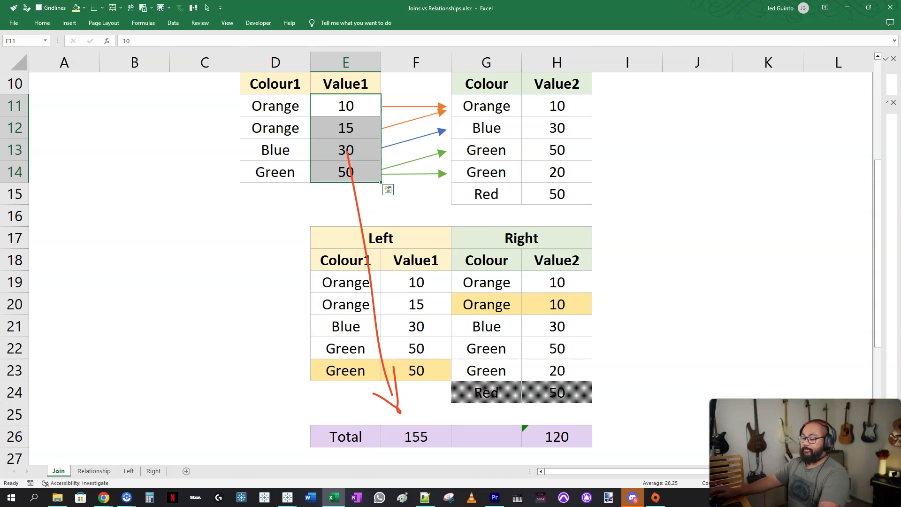
key("Escape")
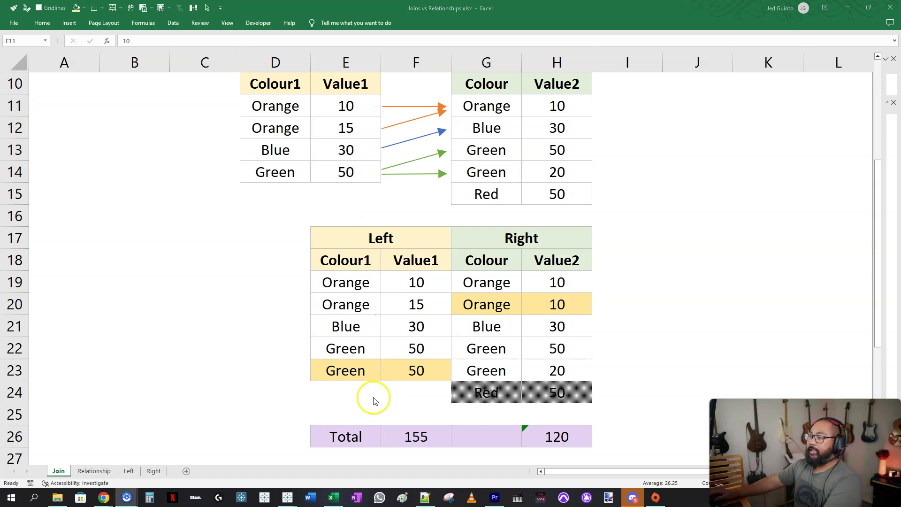
left_click(94, 471)
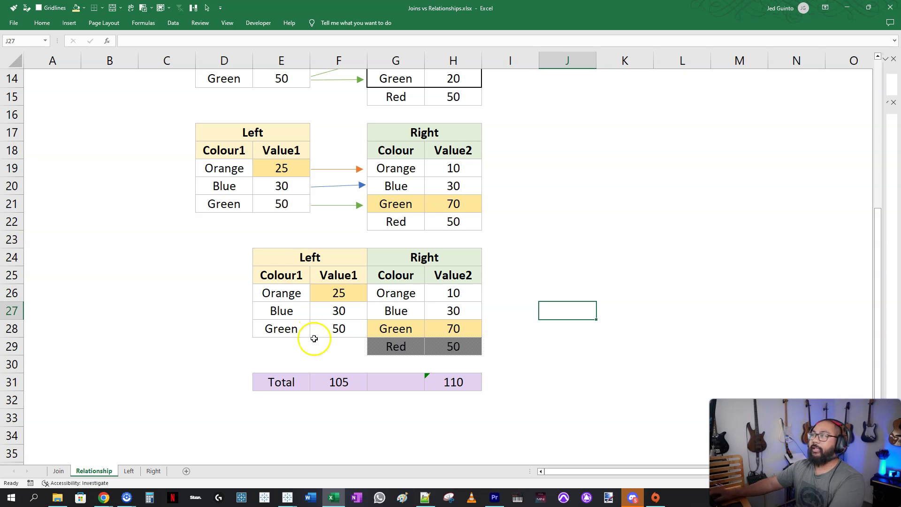
scroll(221, 311, "up", 5)
scroll(192, 173, "up", 1)
scroll(302, 275, "up", 1)
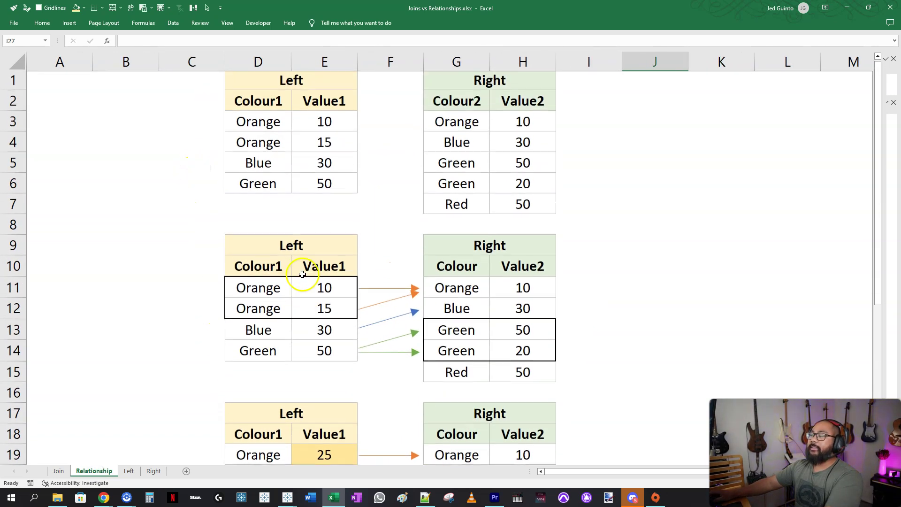
left_click_drag(245, 89, 523, 207)
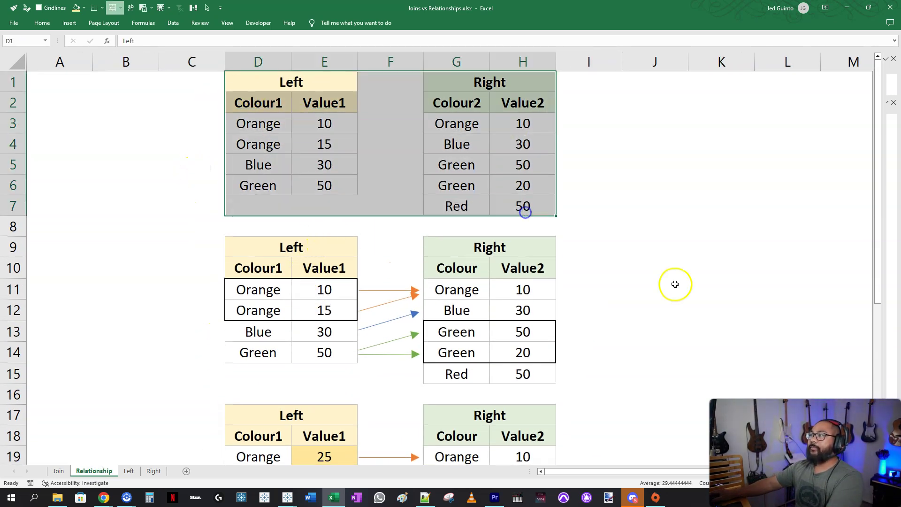
scroll(388, 307, "down", 1)
scroll(387, 307, "down", 1)
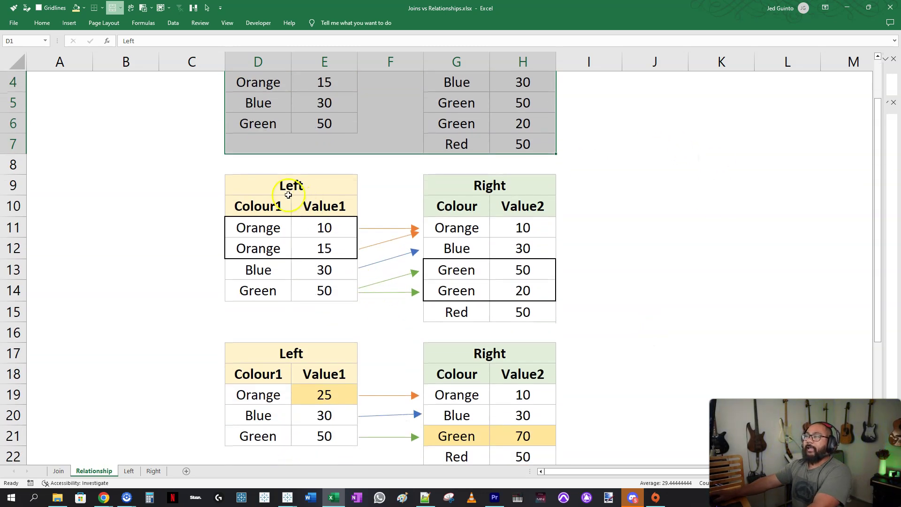
left_click_drag(294, 192, 524, 301)
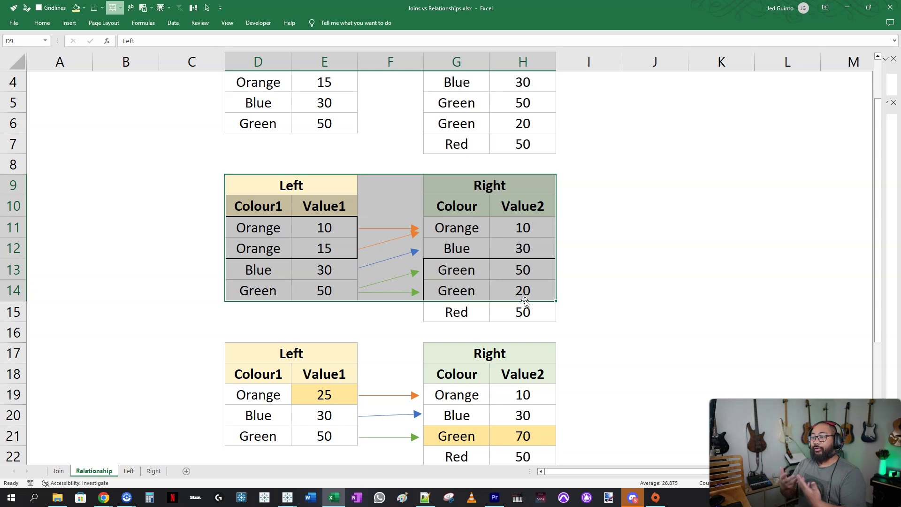
left_click(58, 471)
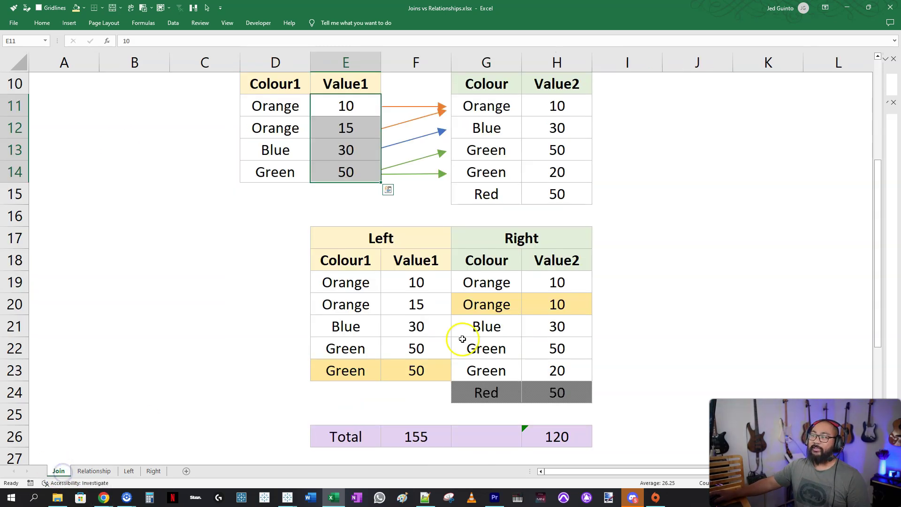
left_click(415, 304)
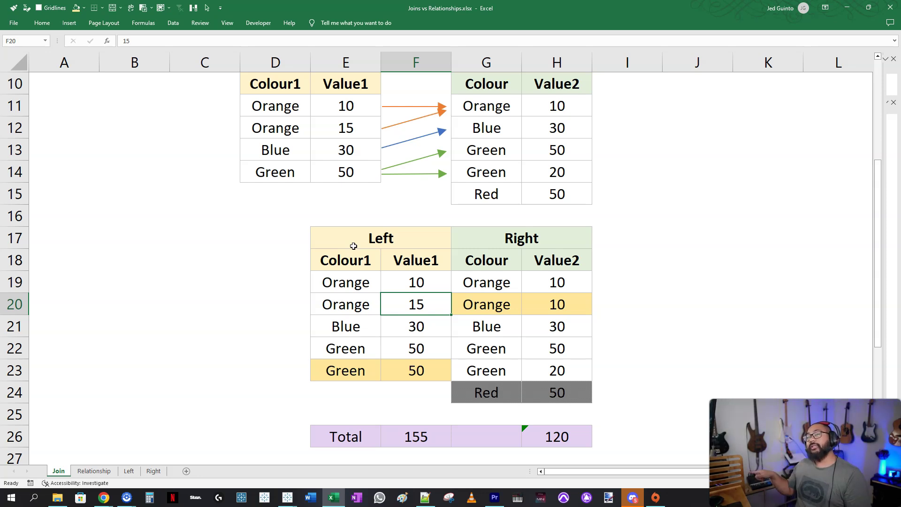
left_click(427, 436)
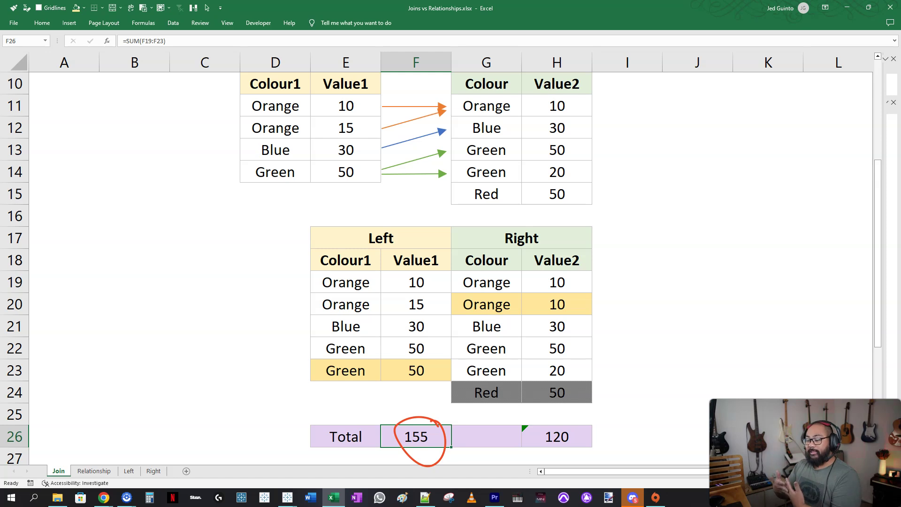
left_click(104, 472)
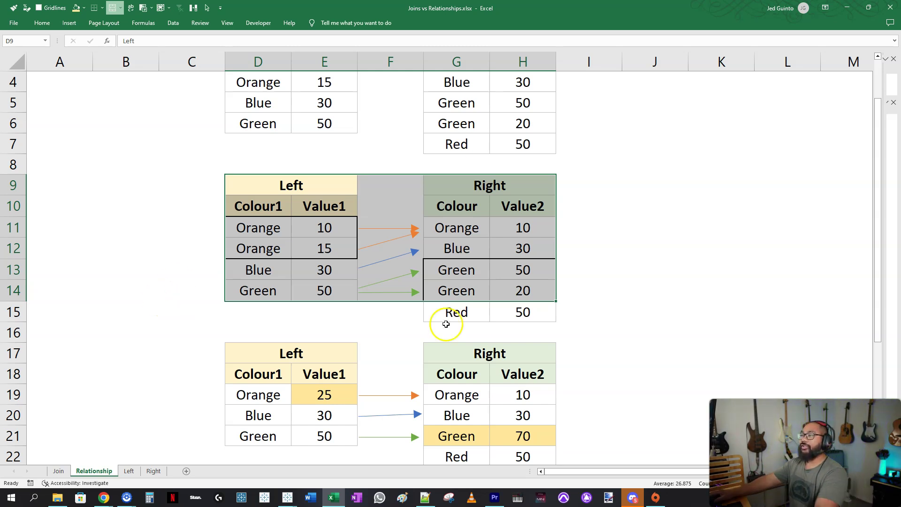
left_click(472, 314)
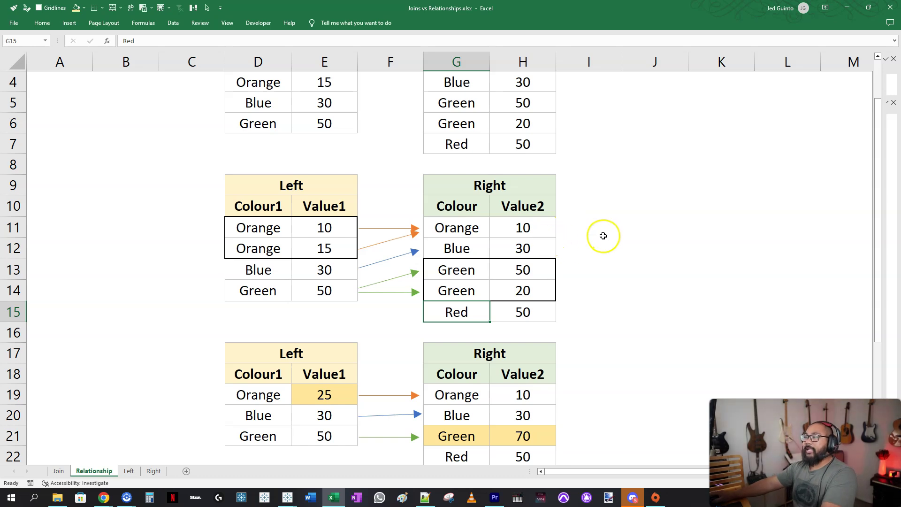
scroll(603, 235, "up", 1)
scroll(582, 251, "down", 2)
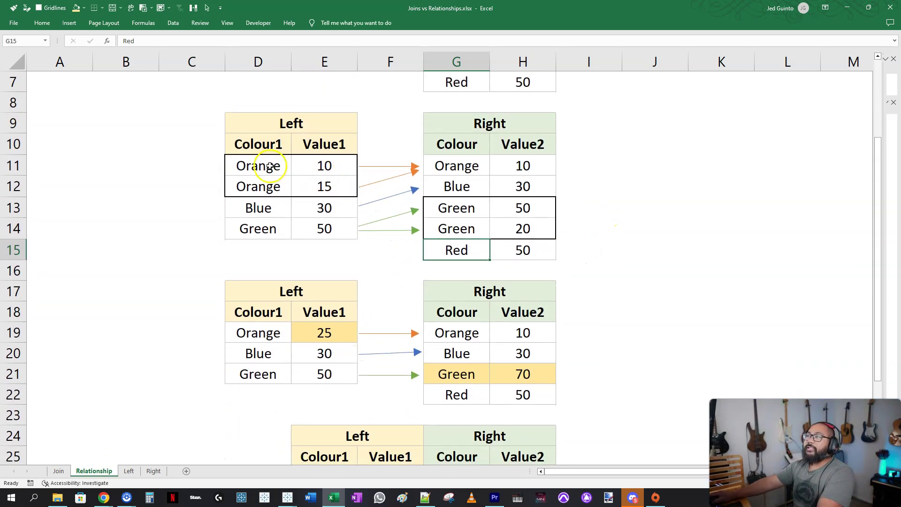
left_click_drag(270, 165, 302, 167)
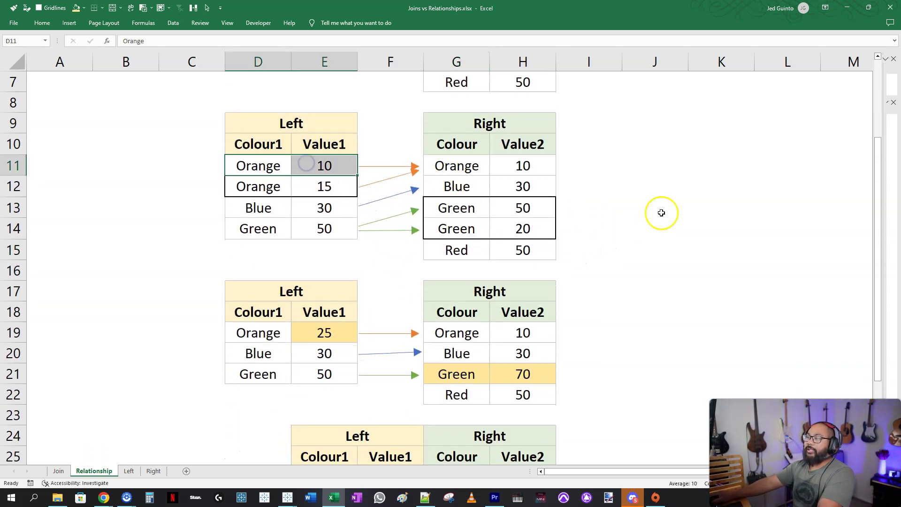
left_click(667, 201)
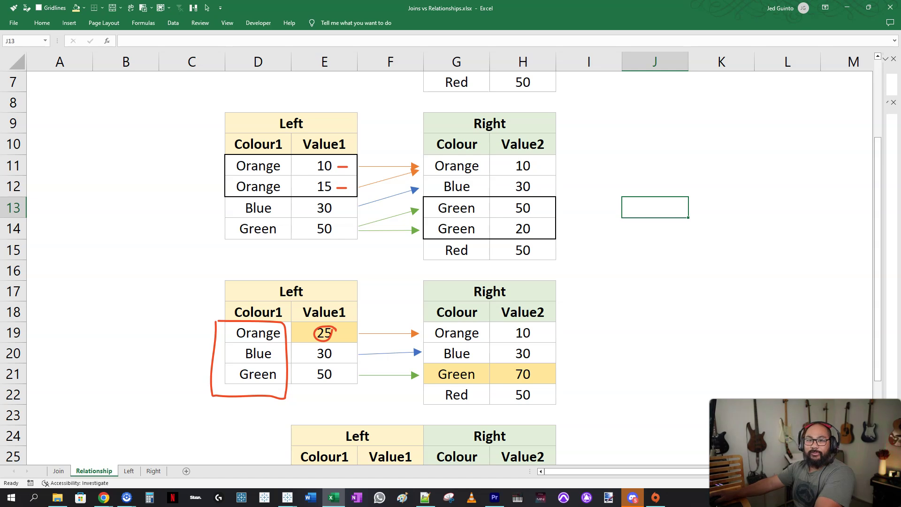
key("Escape")
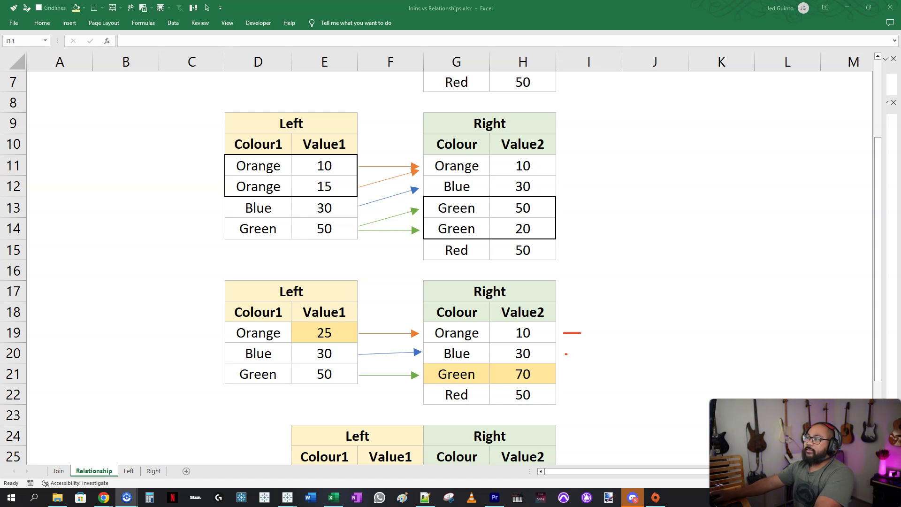
left_click_drag(566, 354, 592, 351)
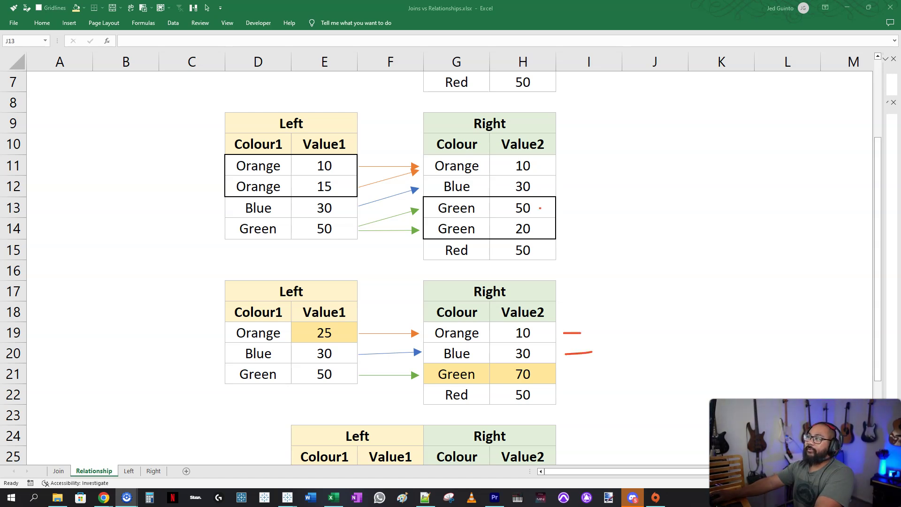
mouse_move(540, 207)
left_mouse_down()
mouse_move(551, 208)
mouse_move(548, 227)
left_mouse_up()
mouse_move(531, 362)
left_mouse_down()
mouse_move(509, 387)
mouse_move(535, 368)
left_mouse_up()
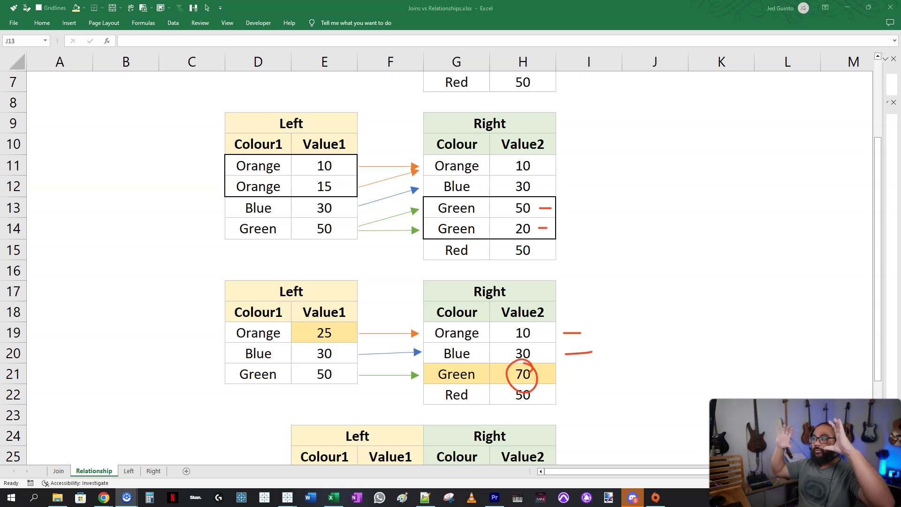
key("Escape")
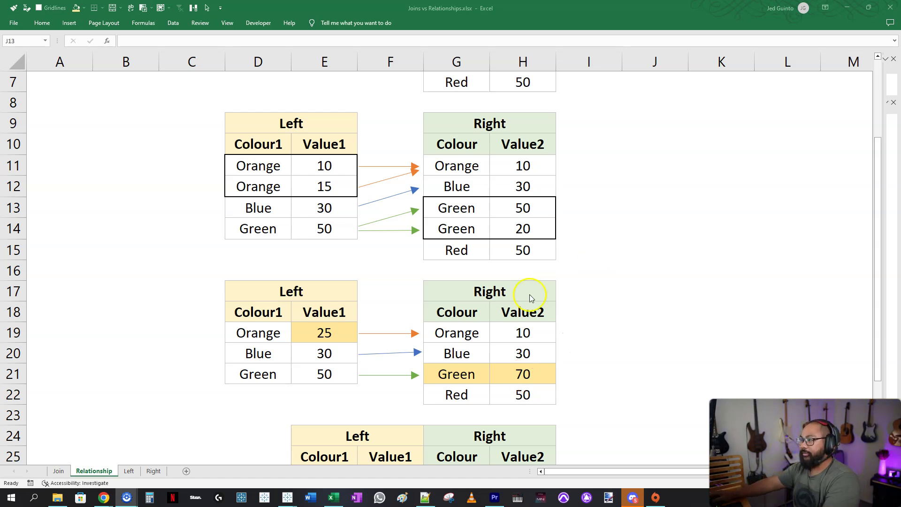
scroll(531, 295, "down", 3)
left_click_drag(355, 270, 522, 330)
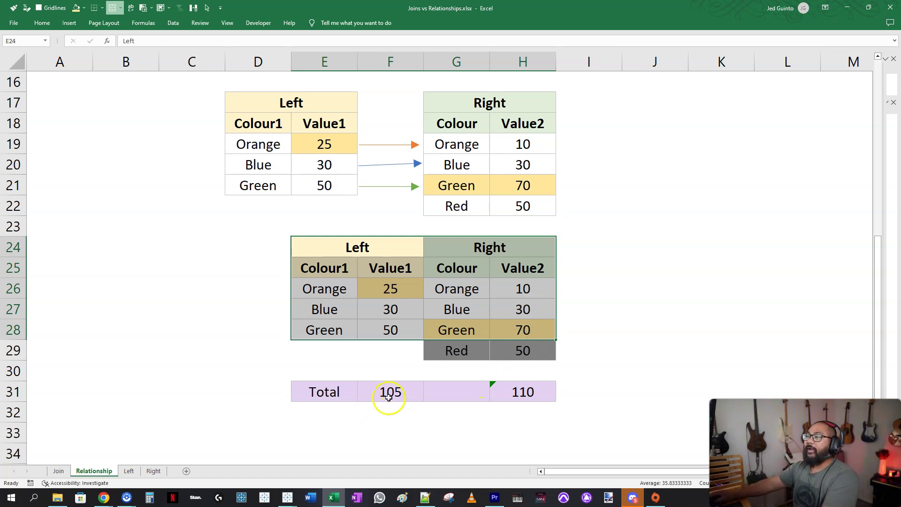
double_click(403, 391)
key("Escape")
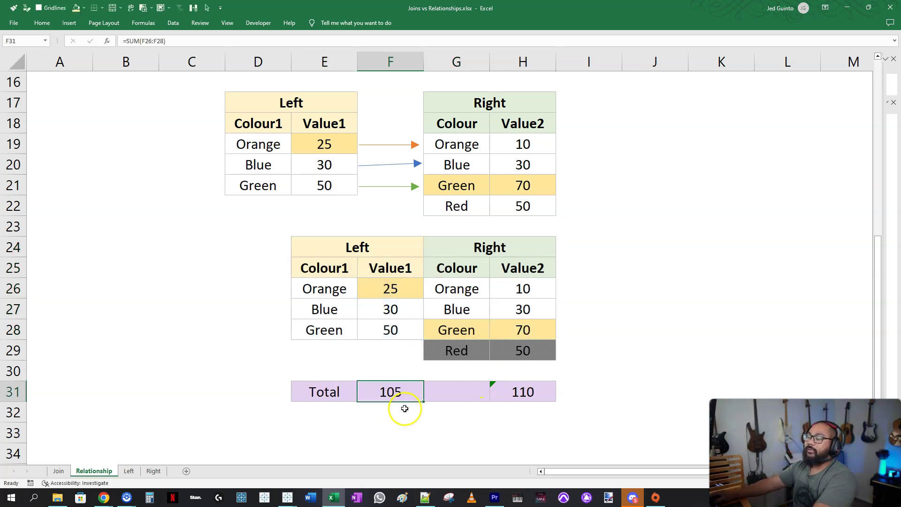
double_click(547, 392)
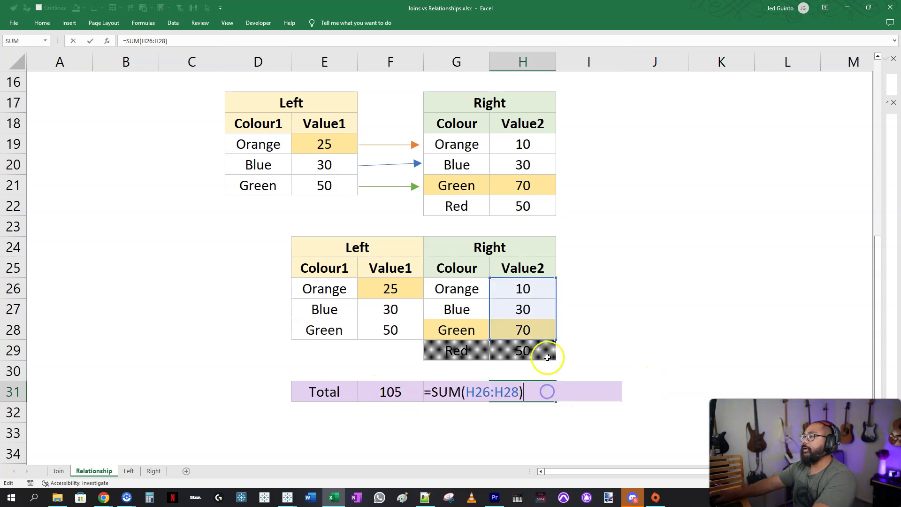
key("Escape")
scroll(409, 380, "up", 5)
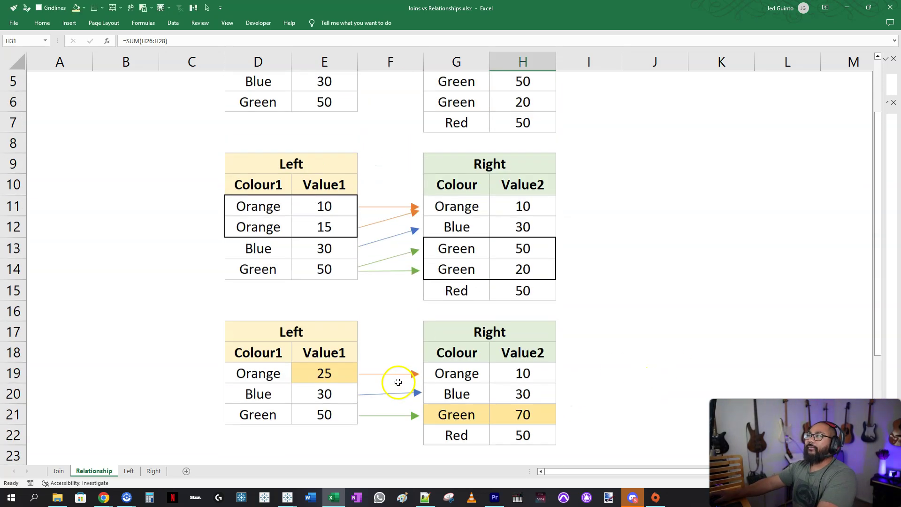
left_click_drag(328, 126, 335, 191)
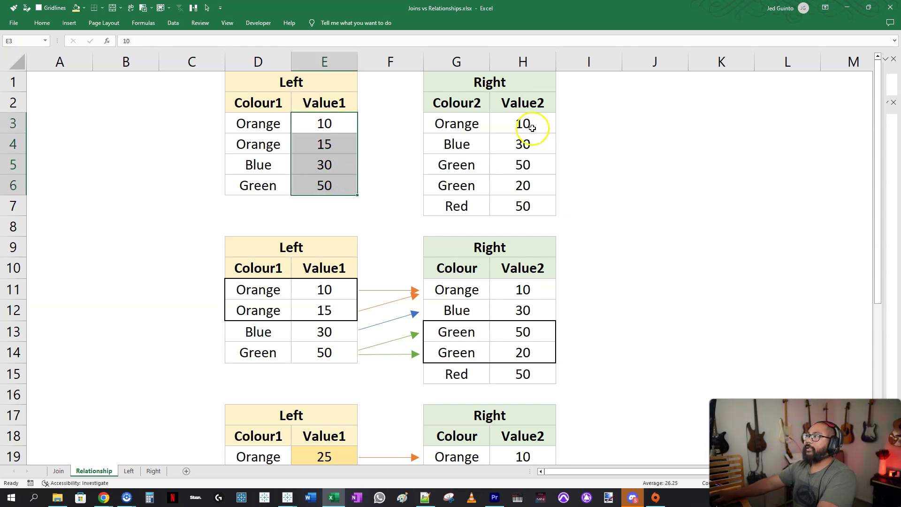
left_click_drag(520, 124, 520, 184)
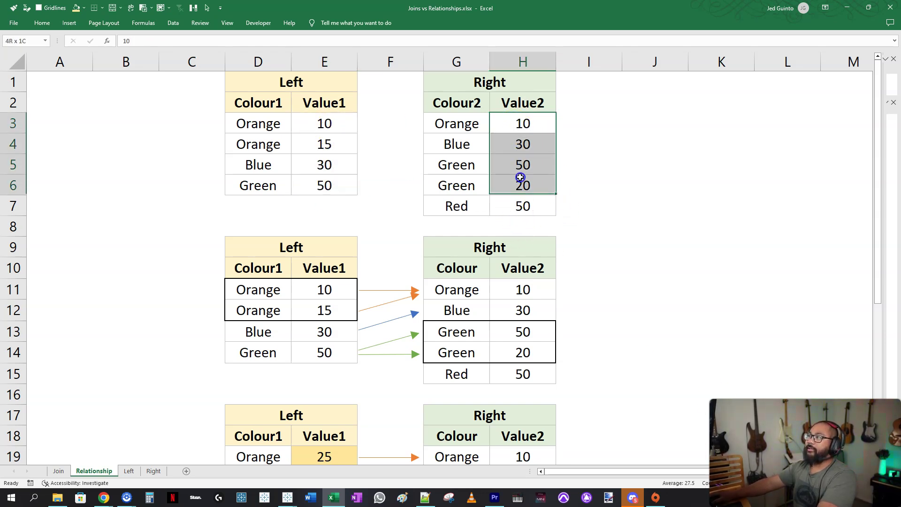
scroll(651, 328, "down", 5)
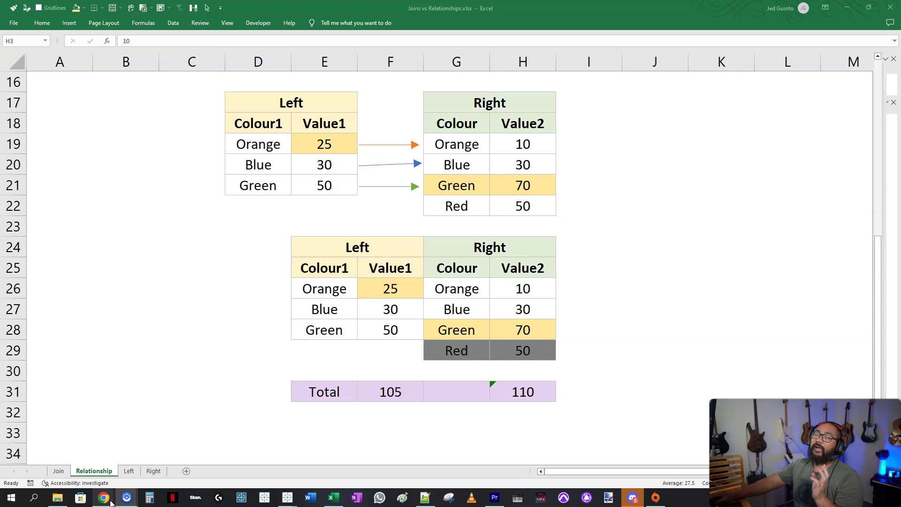
key("super+Tab")
left_click(335, 90)
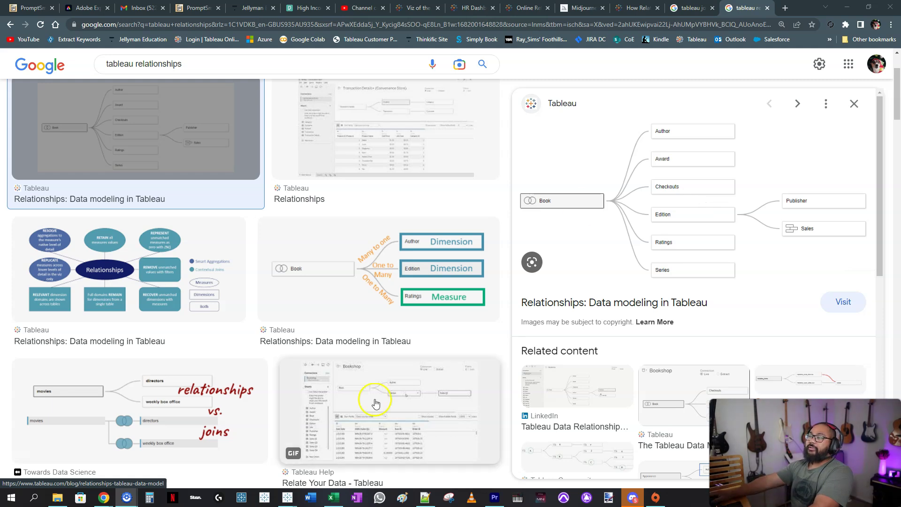
left_click(333, 497)
Review the original Value1 and Value2 numbers and the 105 Value1 total, then go to the Join sheet.
scroll(641, 294, "up", 5)
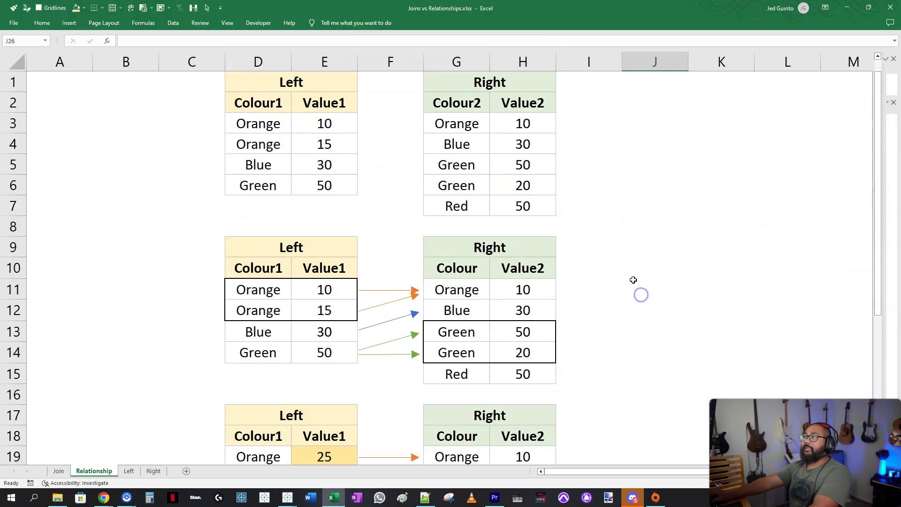
left_click_drag(308, 124, 329, 183)
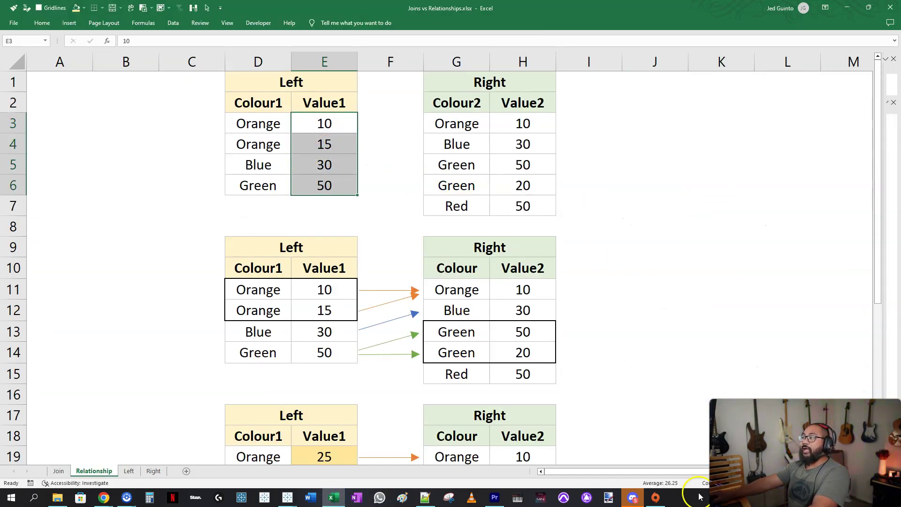
left_click_drag(517, 123, 519, 205)
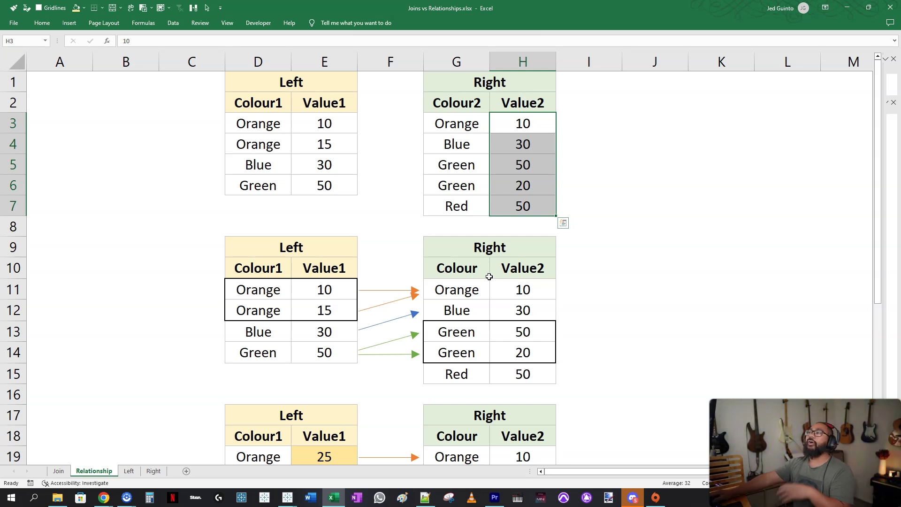
scroll(485, 314, "down", 2)
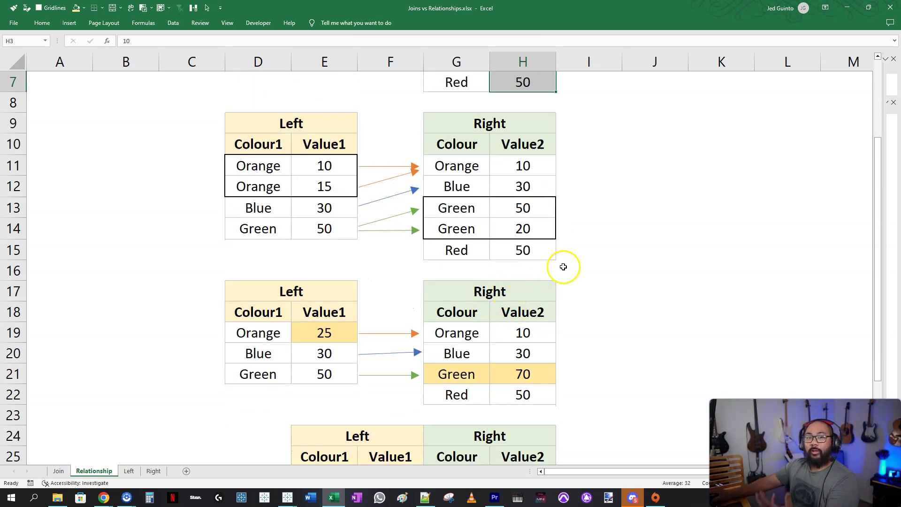
scroll(563, 267, "down", 4)
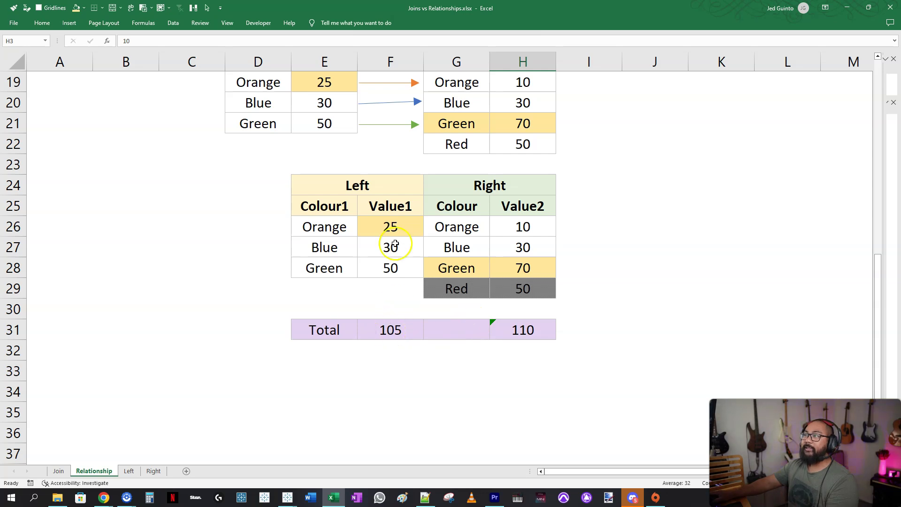
left_click(395, 329)
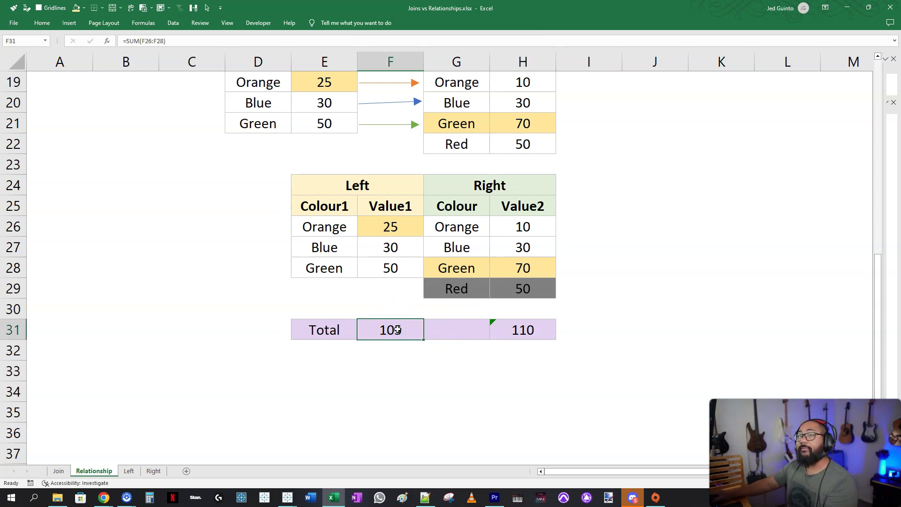
left_click(58, 470)
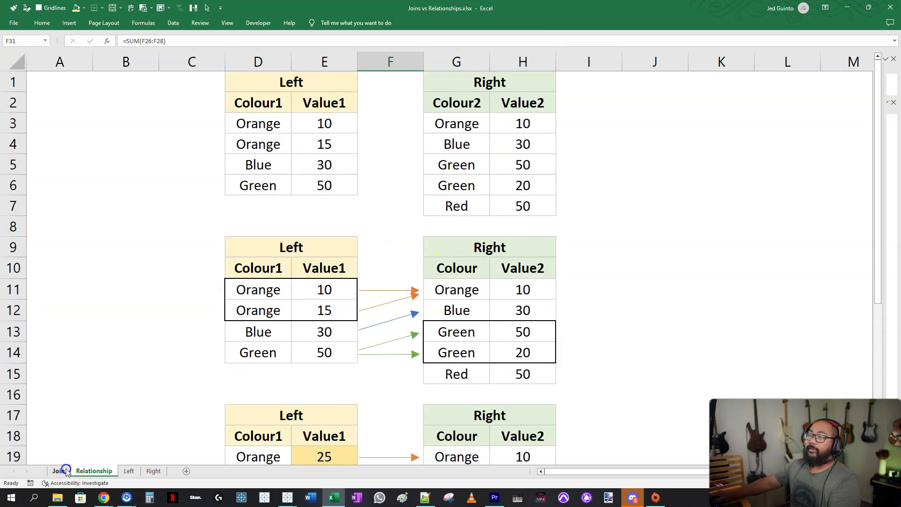
scroll(365, 266, "down", 3)
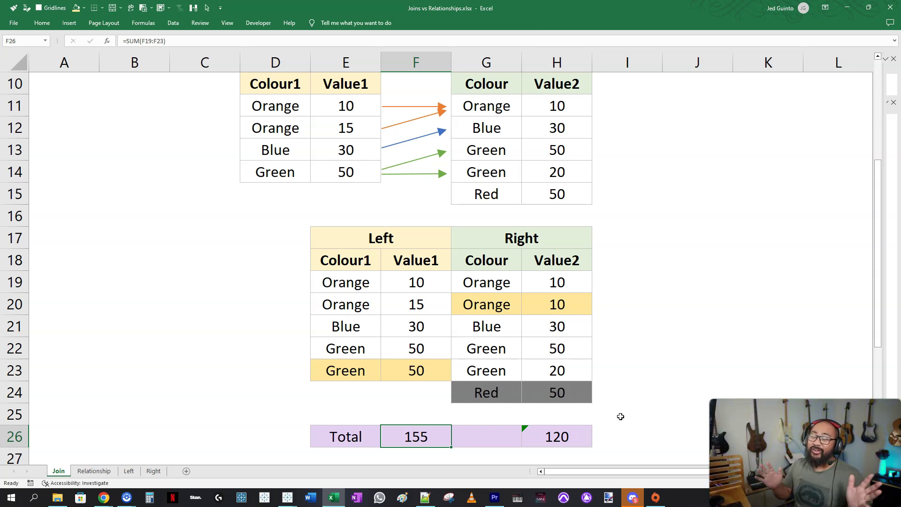
scroll(341, 393, "up", 3)
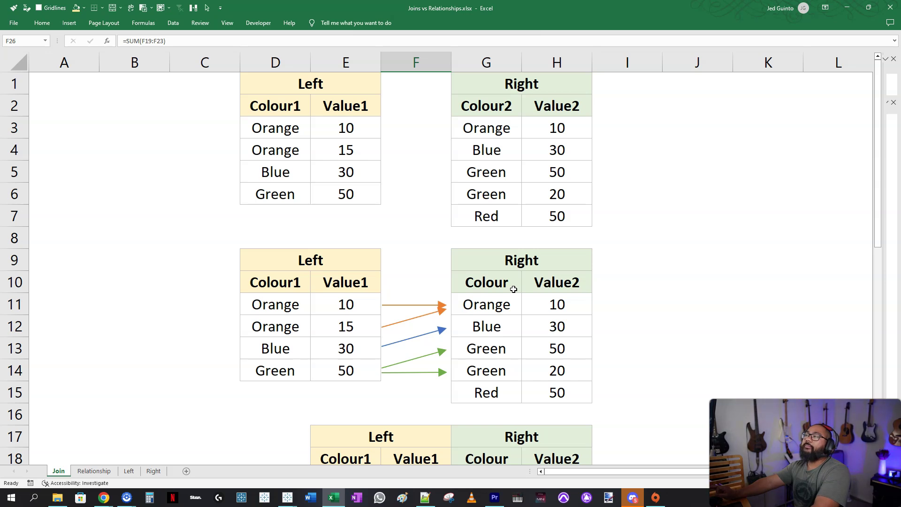
left_click(104, 501)
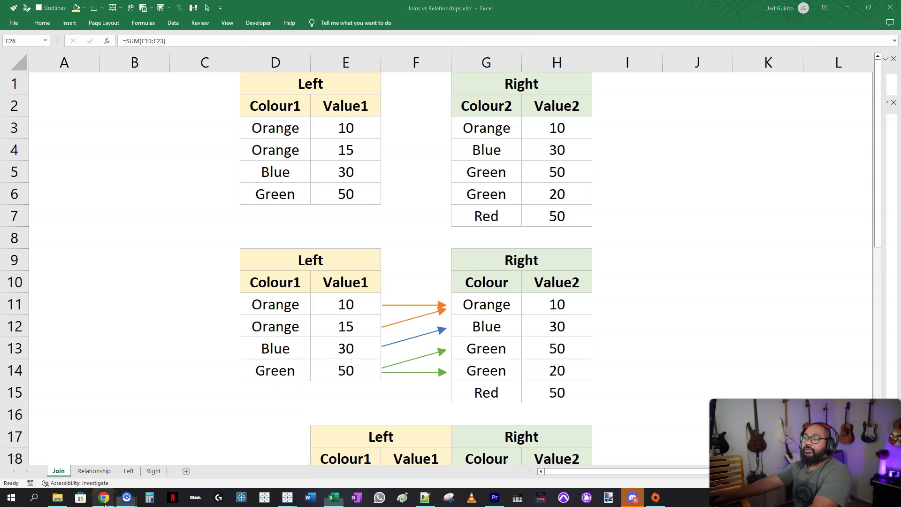
Bring up the Chrome 'Tableau Desktop/Public - Expert' course and open lesson 14_11's free preview.
key("super+Tab")
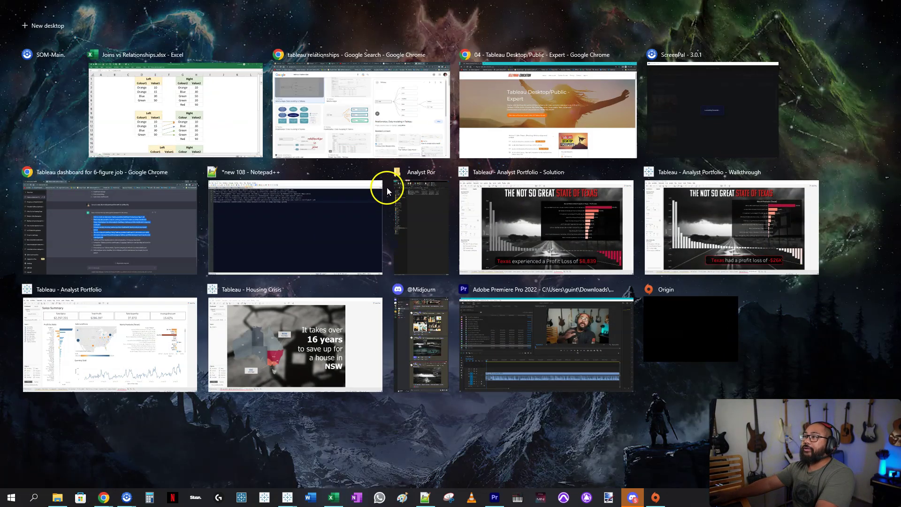
left_click(517, 108)
scroll(674, 293, "down", 2)
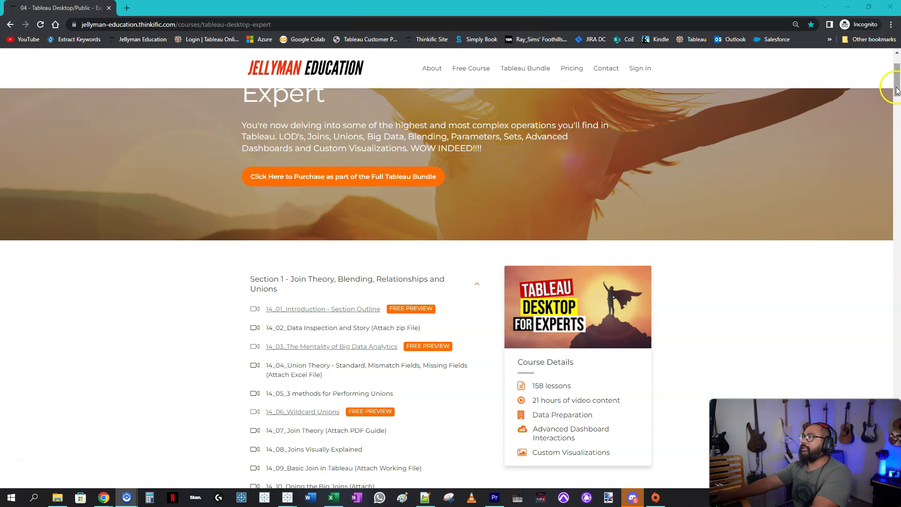
left_click_drag(898, 81, 898, 121)
scroll(447, 70, "up", 12)
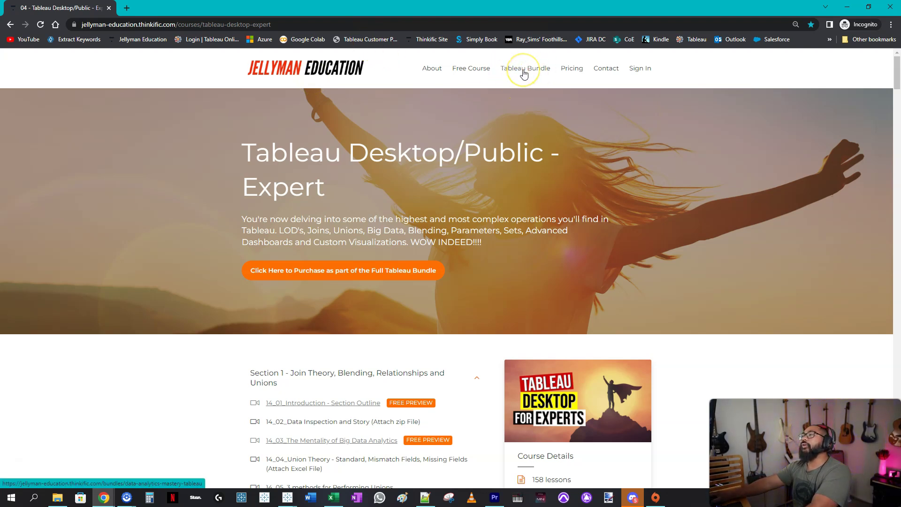
scroll(488, 259, "down", 4)
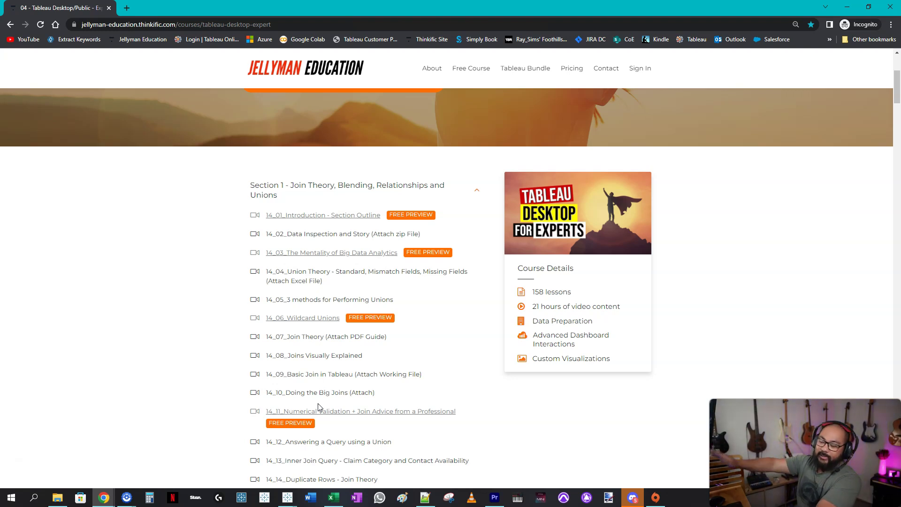
left_click(441, 416)
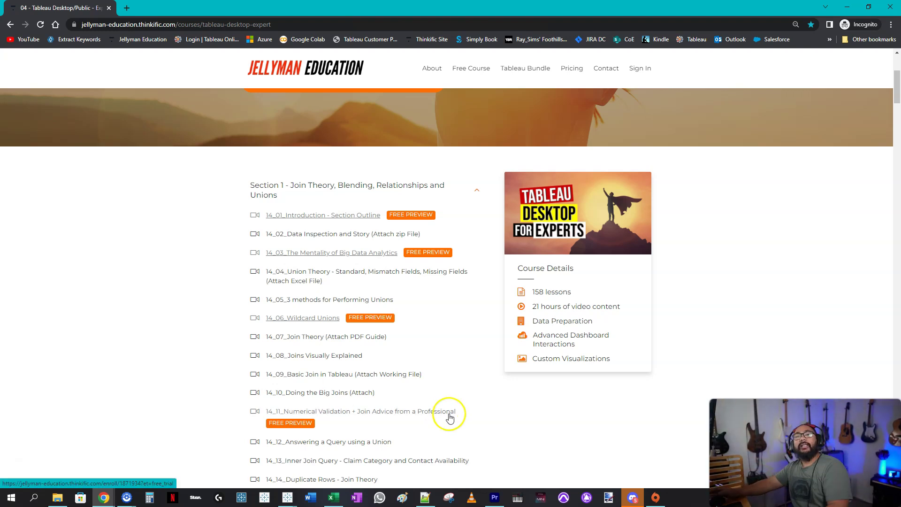